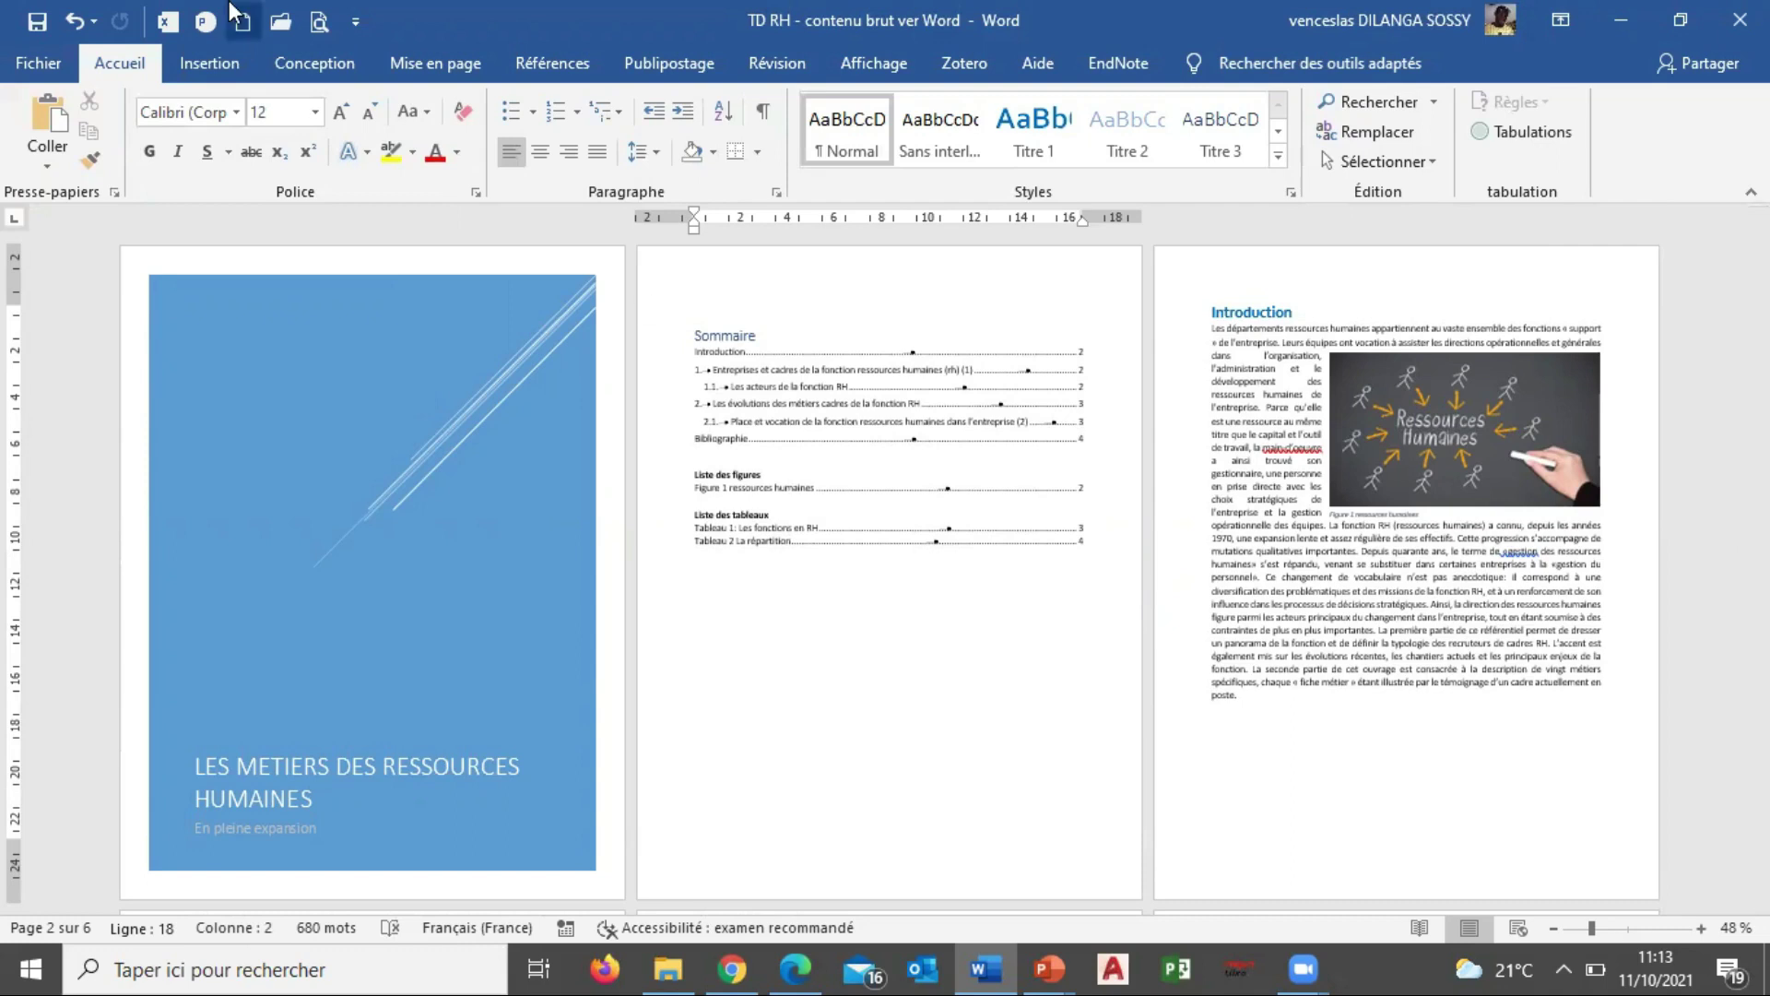
Add page numbers at the bottom of the pages in the Carré 3 style and return to the body text.
left_click(223, 66)
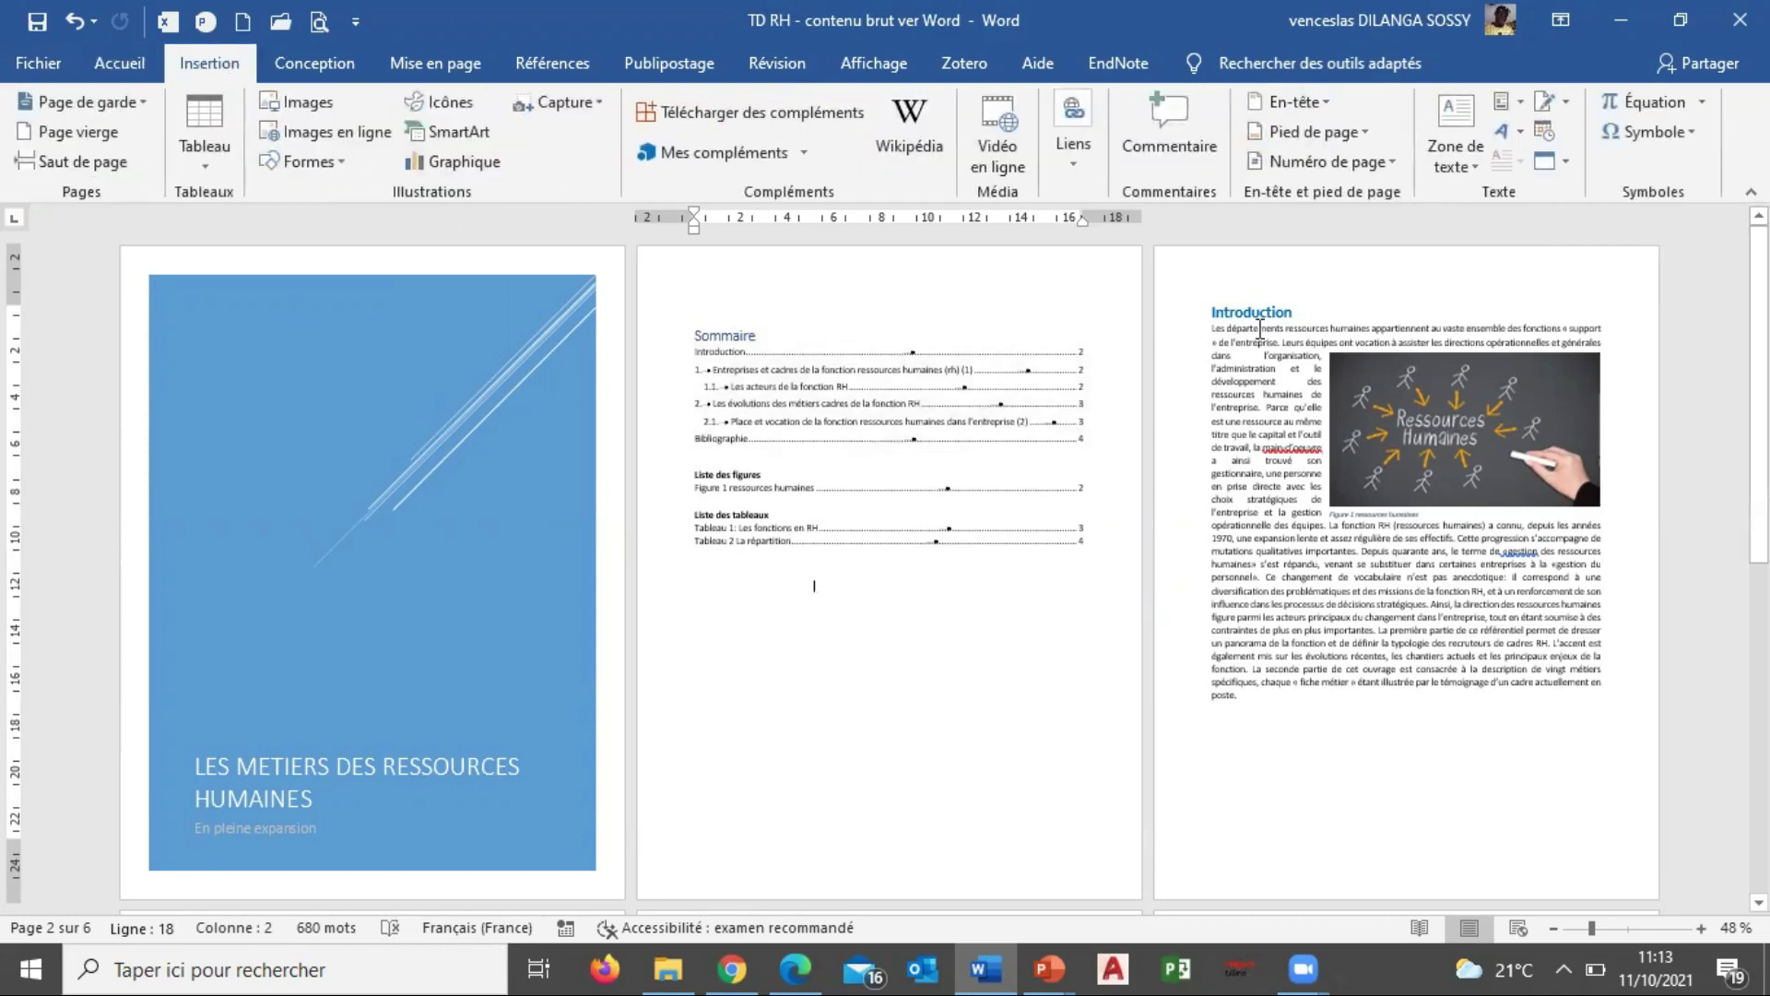
left_click(1388, 164)
mouse_move(1394, 231)
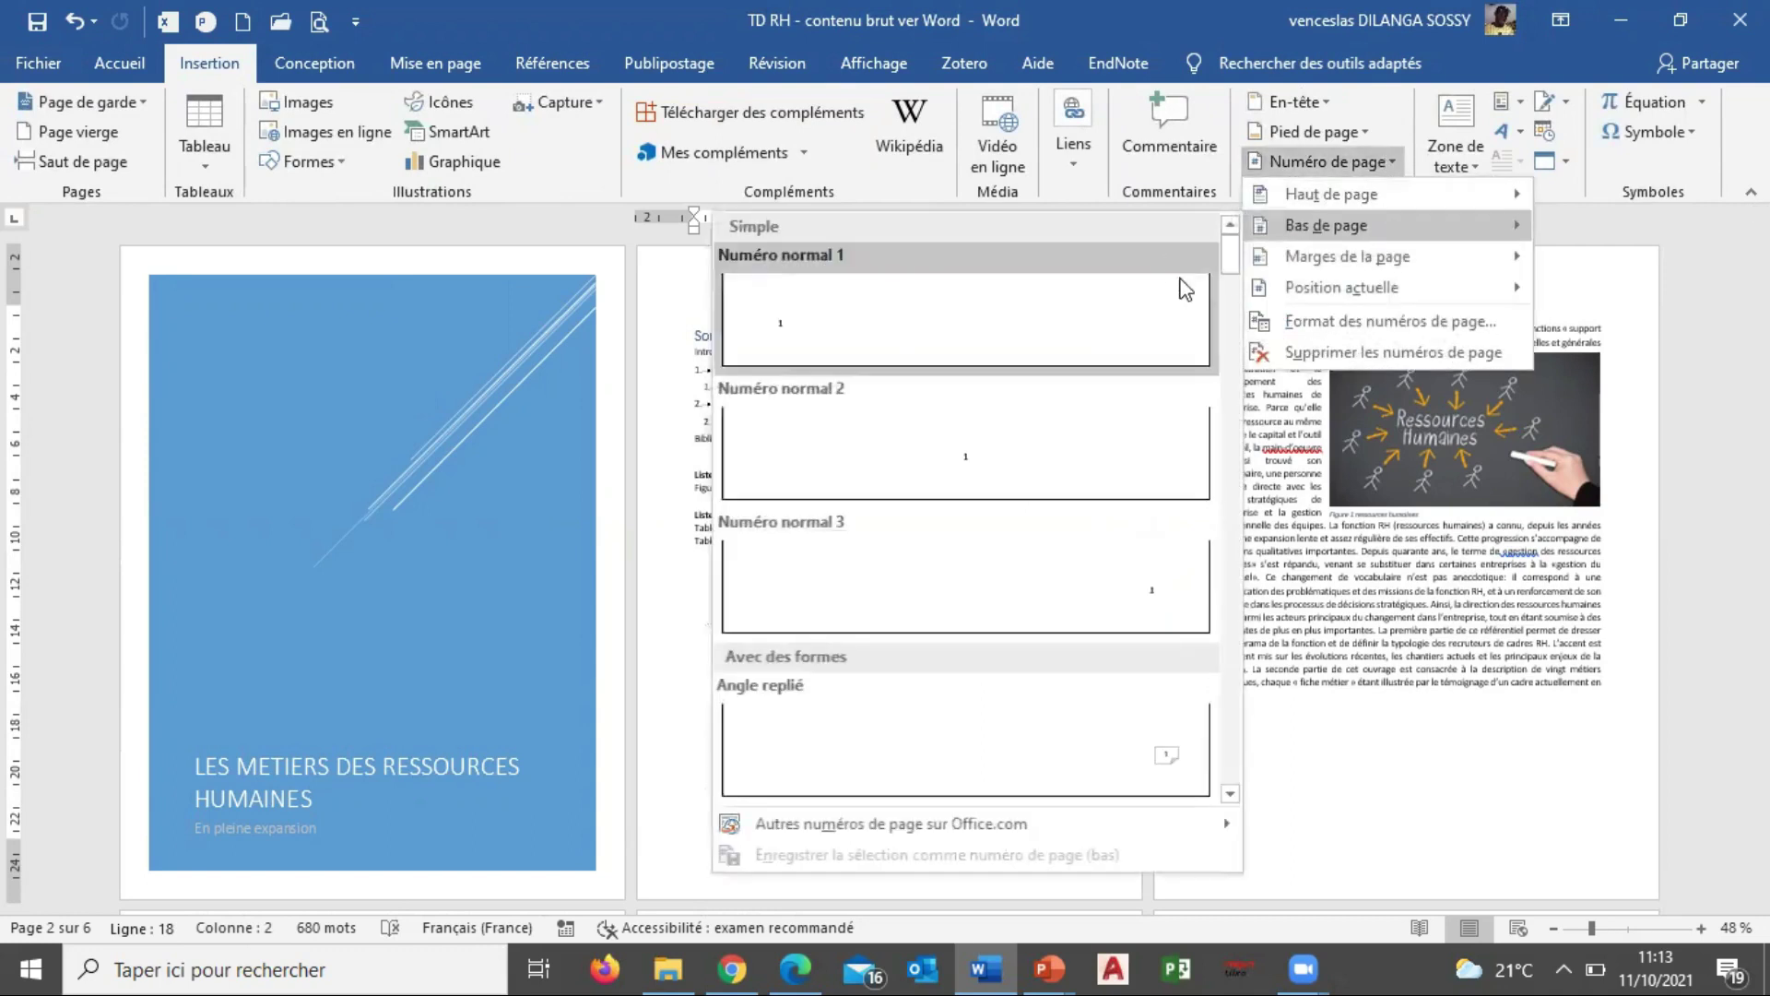
left_click_drag(1231, 254, 1230, 306)
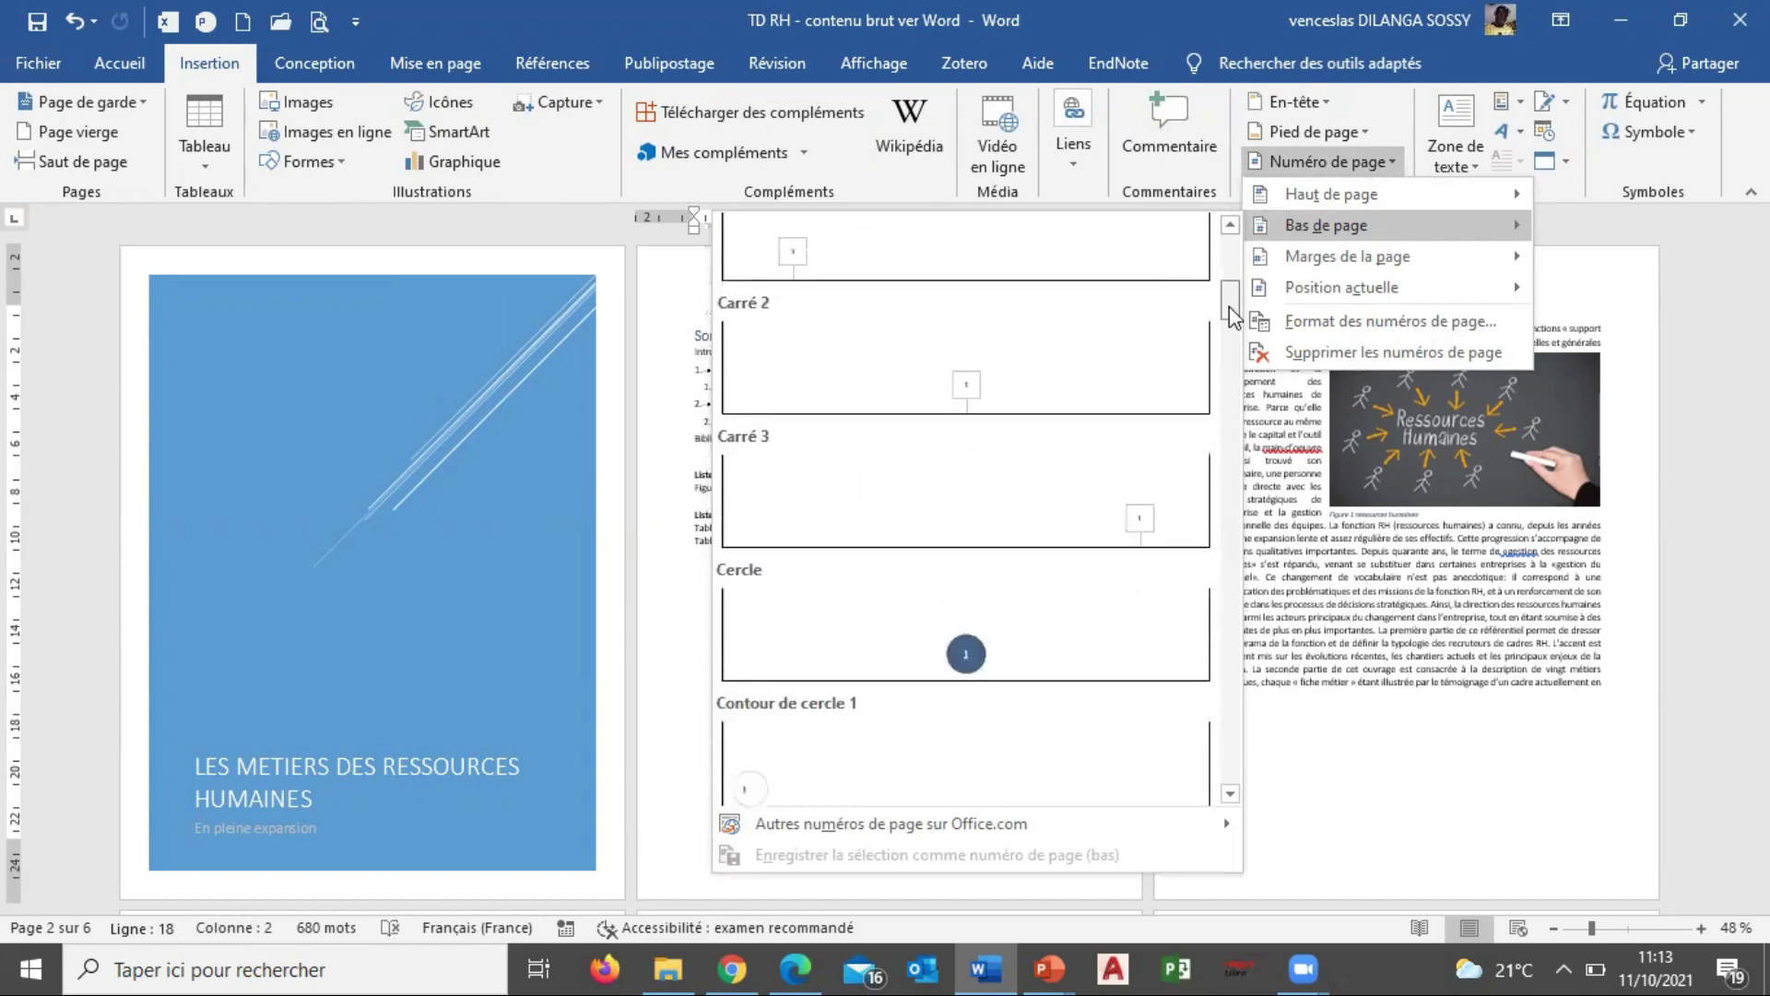
left_click(1157, 554)
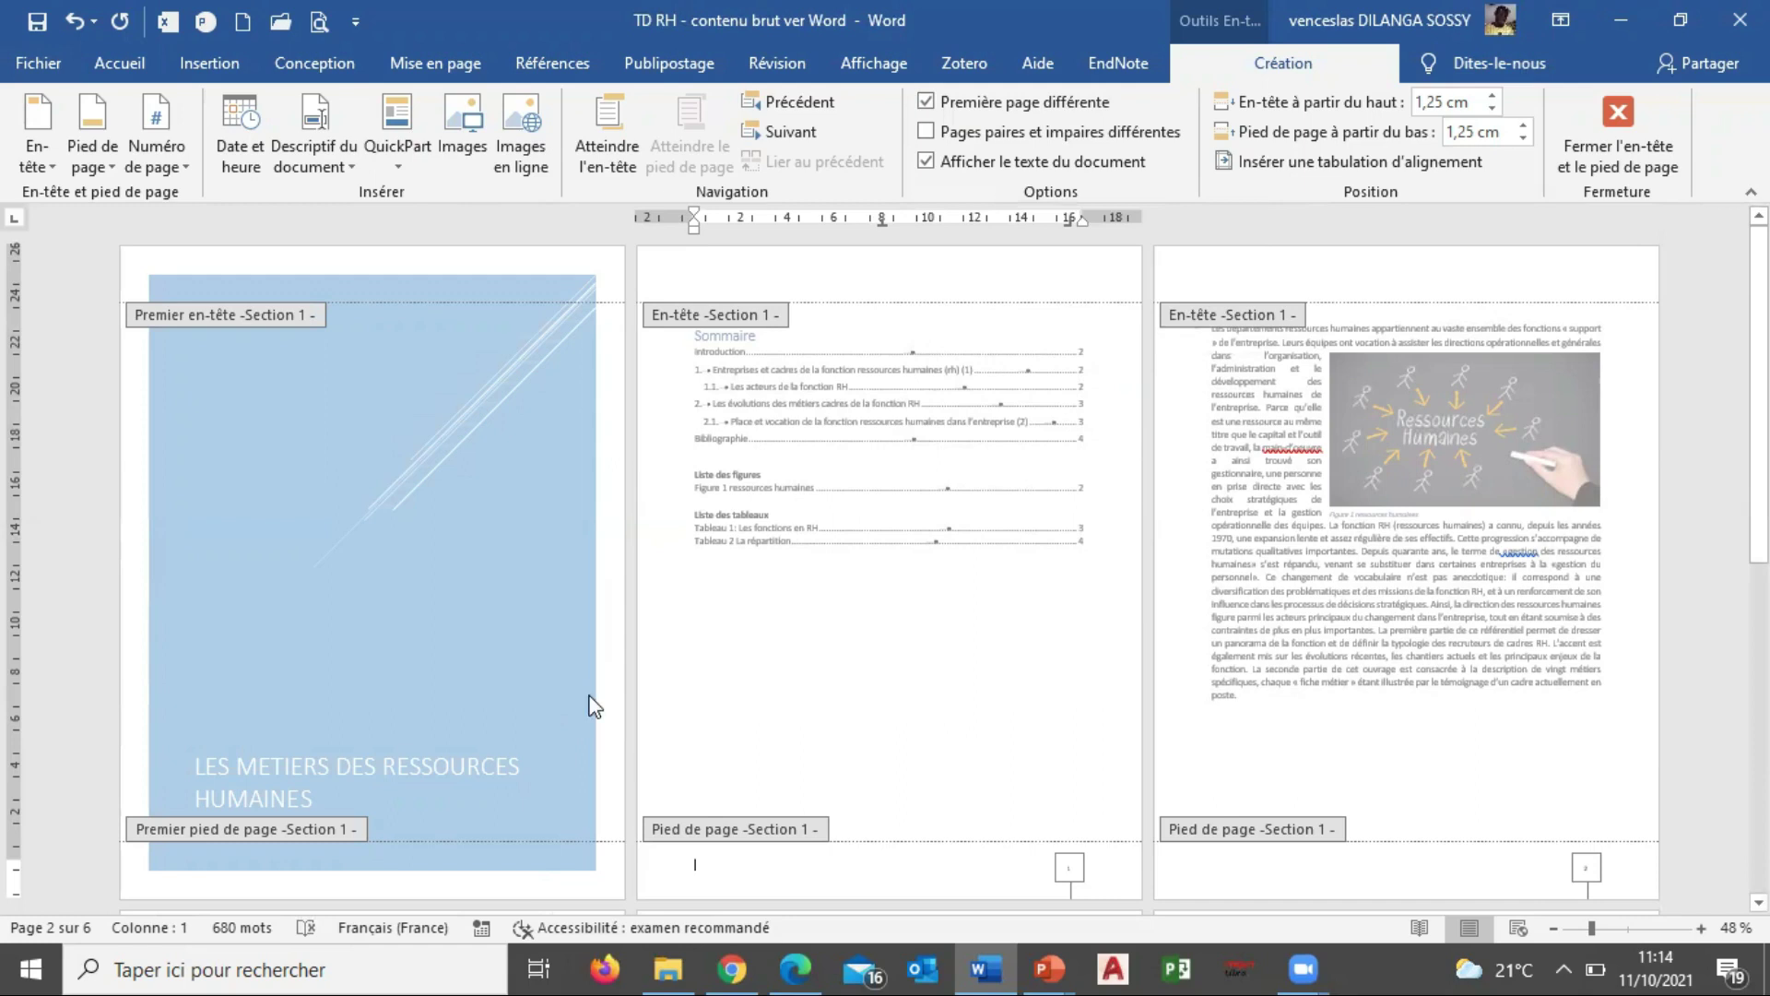
double_click(920, 711)
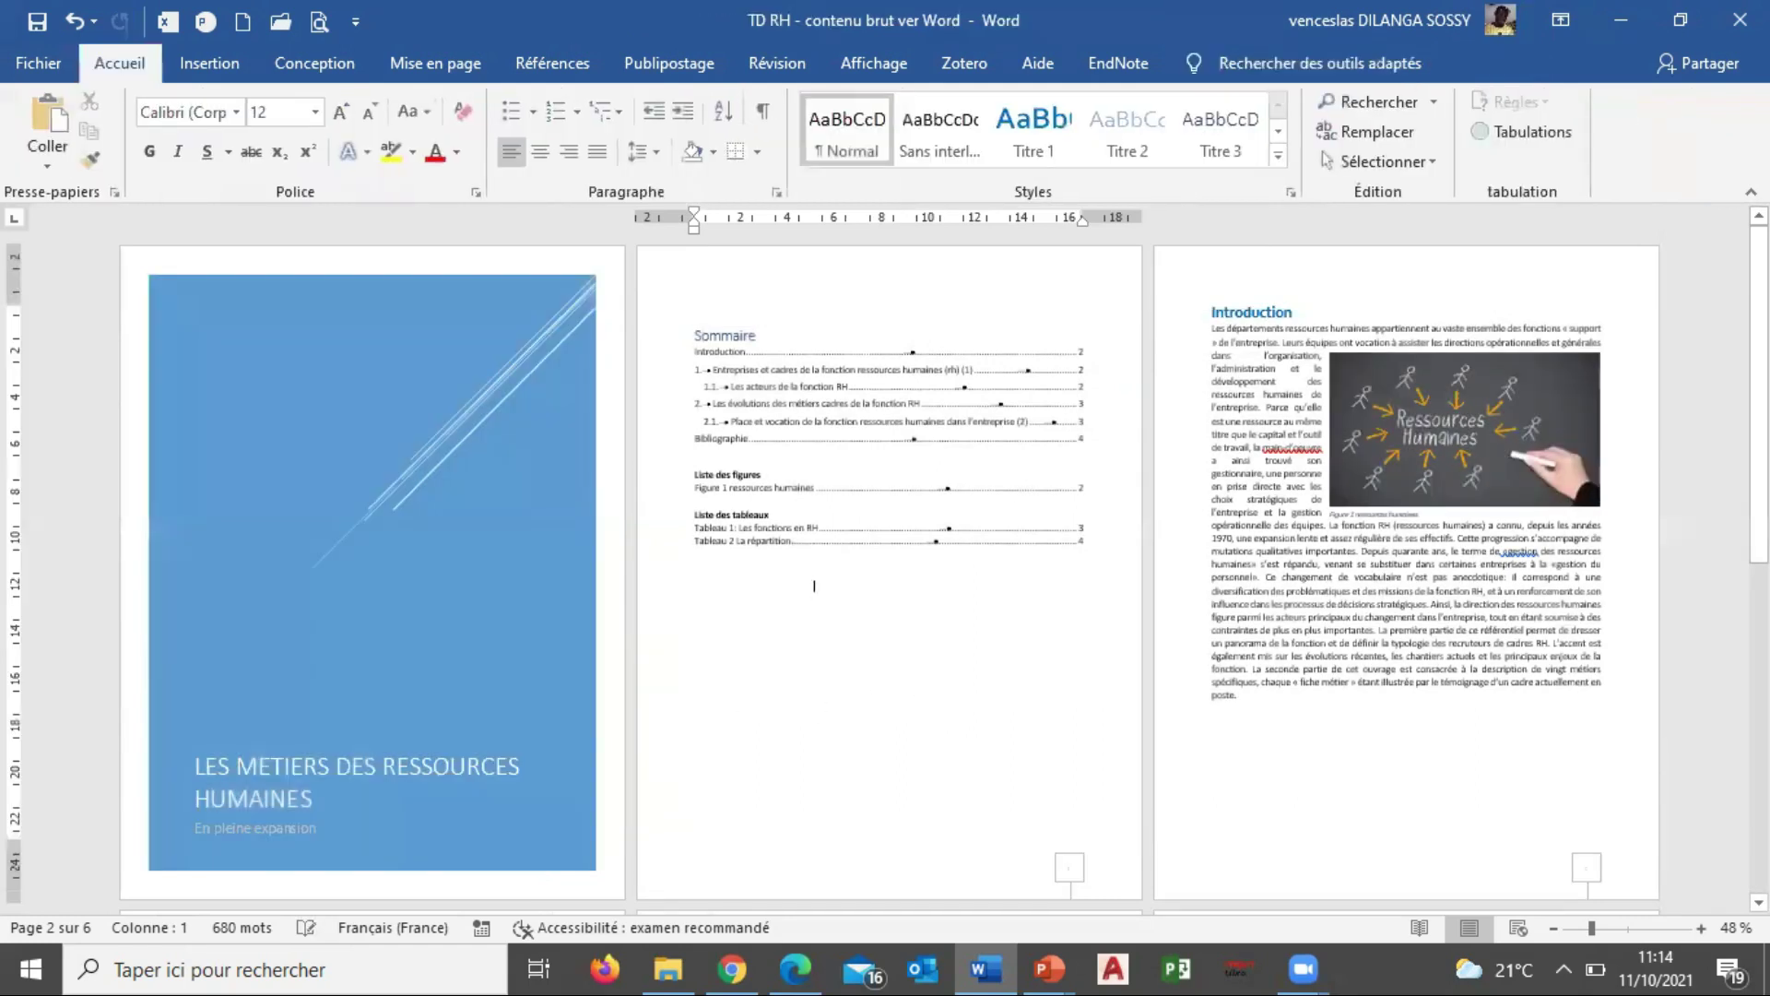
Examine the page numbers at the foot of each page, from the cover through the body of the document.
scroll(885, 553, "down", 1)
scroll(885, 554, "up", 4, "ctrl")
left_click_drag(1760, 398, 1759, 464)
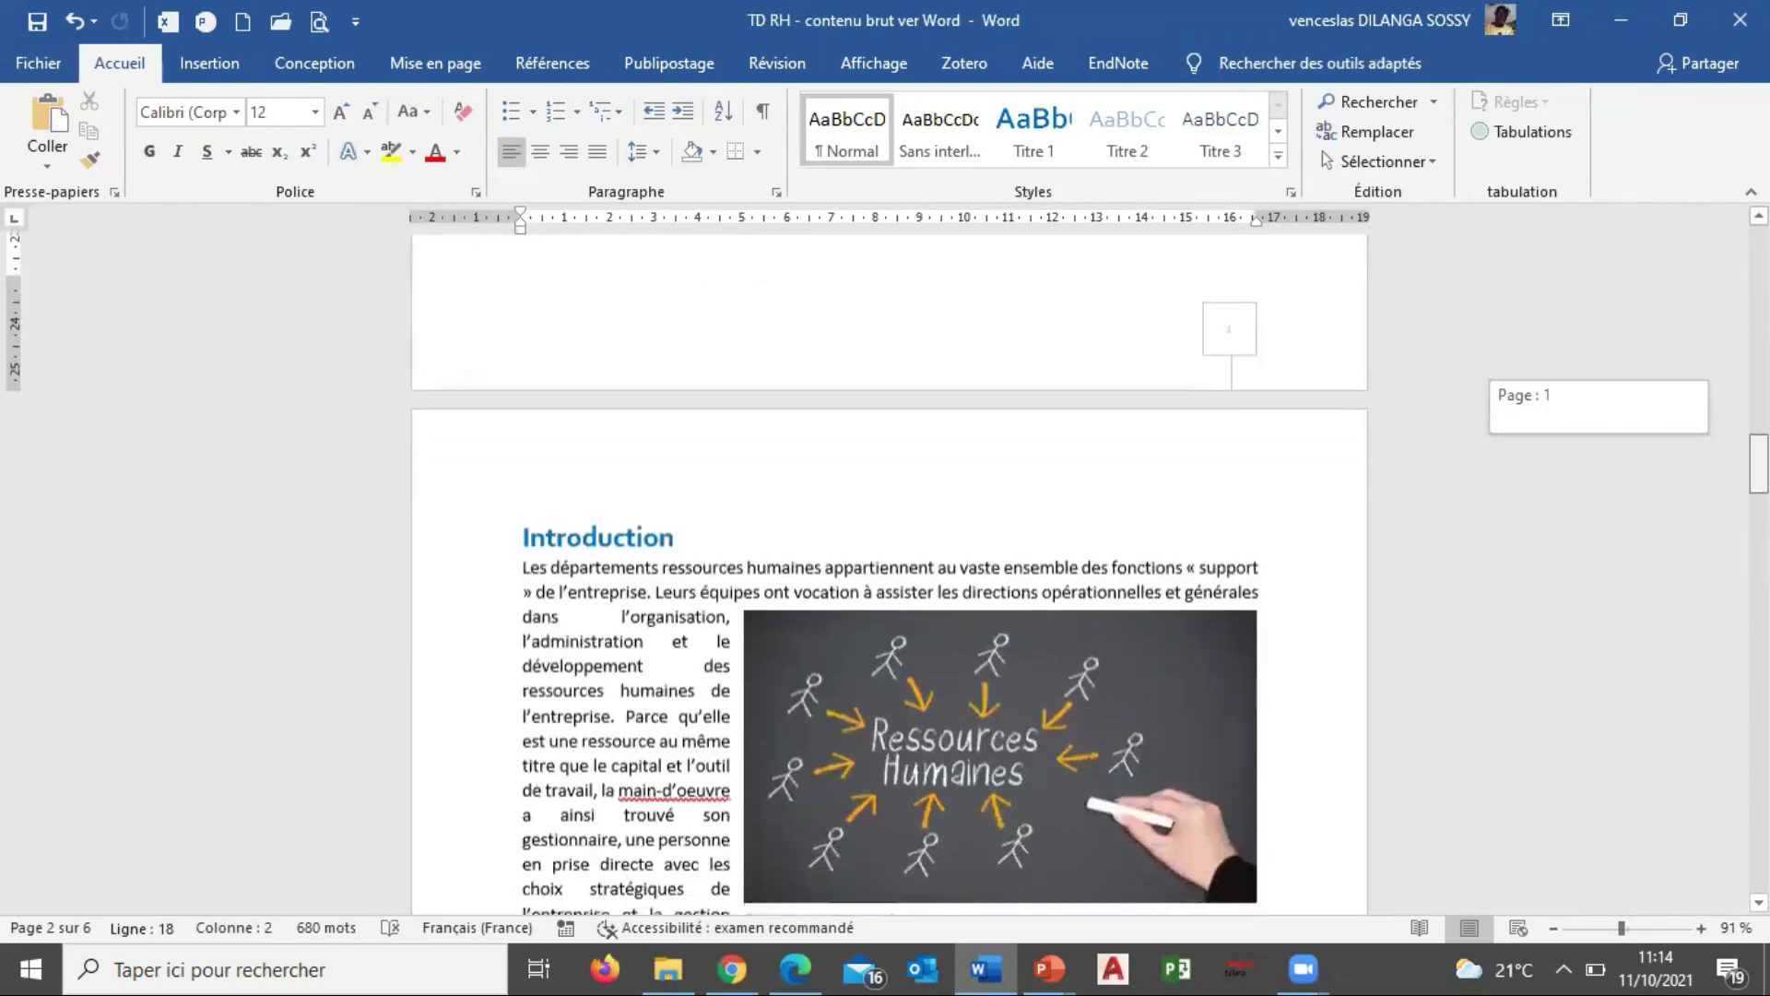
scroll(1594, 588, "down", 2, "ctrl")
scroll(1668, 837, "up", 2, "ctrl")
scroll(1608, 725, "down", 3, "ctrl")
left_click_drag(1760, 297, 1759, 371)
left_click_drag(1759, 431, 1759, 336)
scroll(1641, 442, "up", 3, "ctrl")
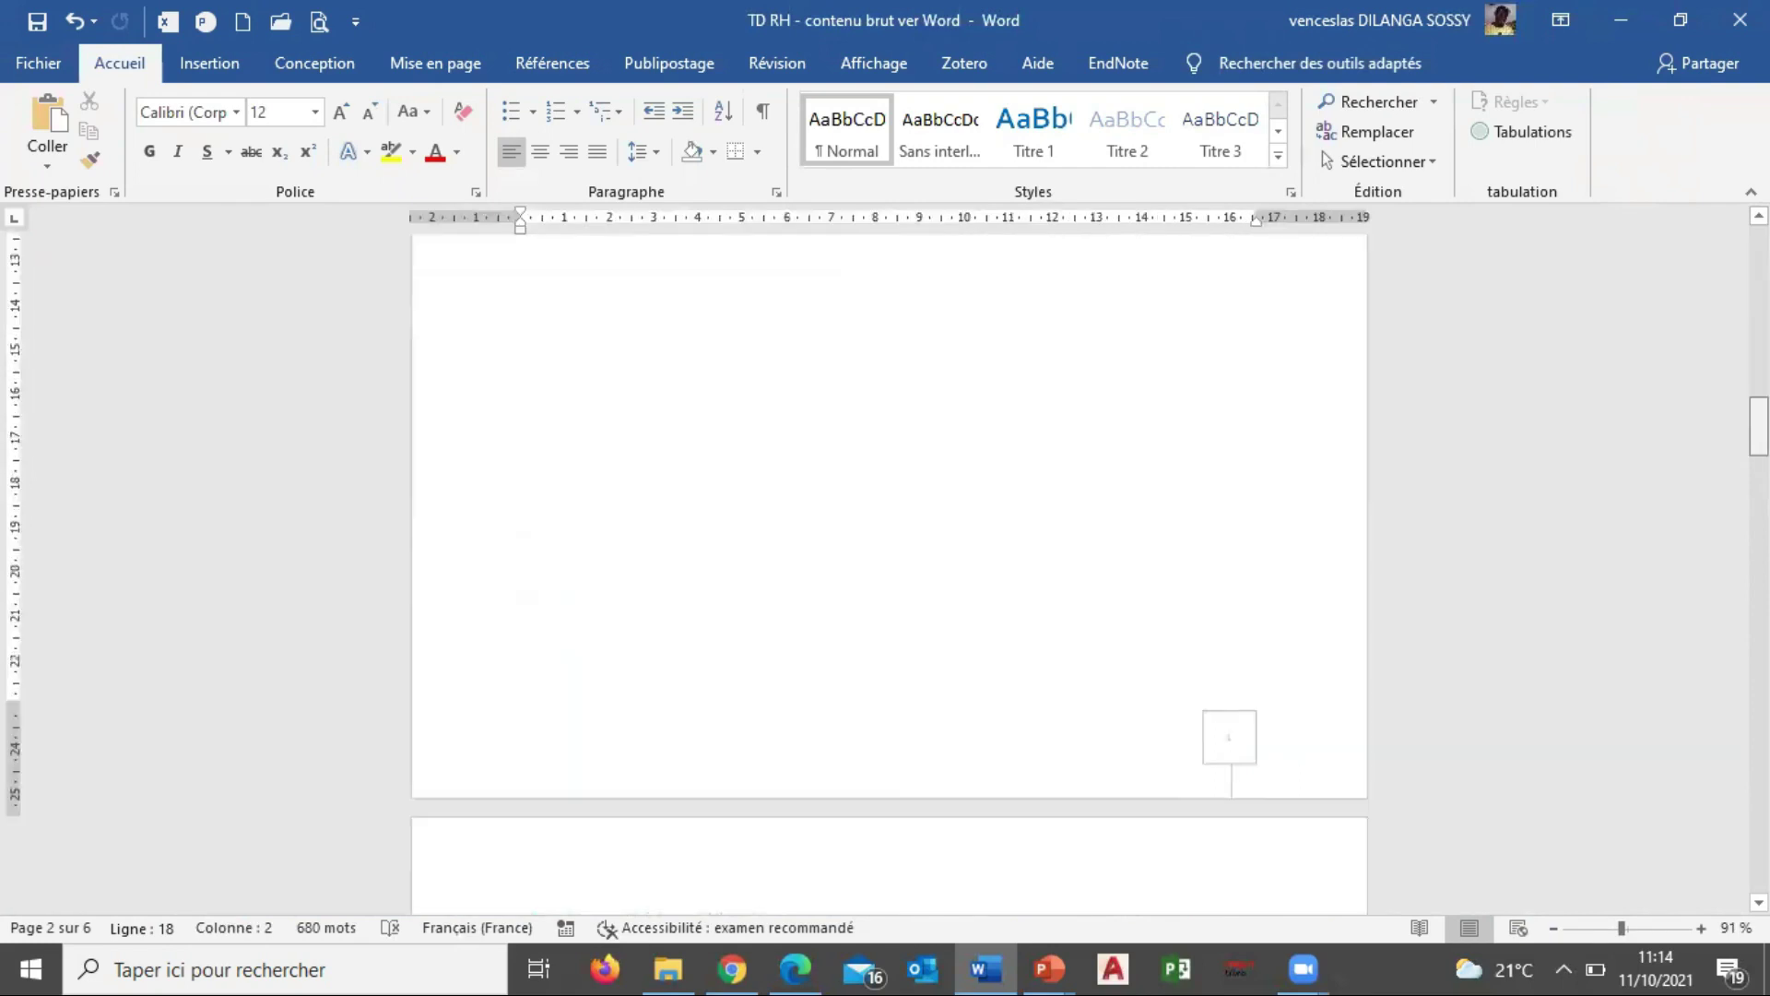
scroll(1397, 664, "down", 4, "ctrl")
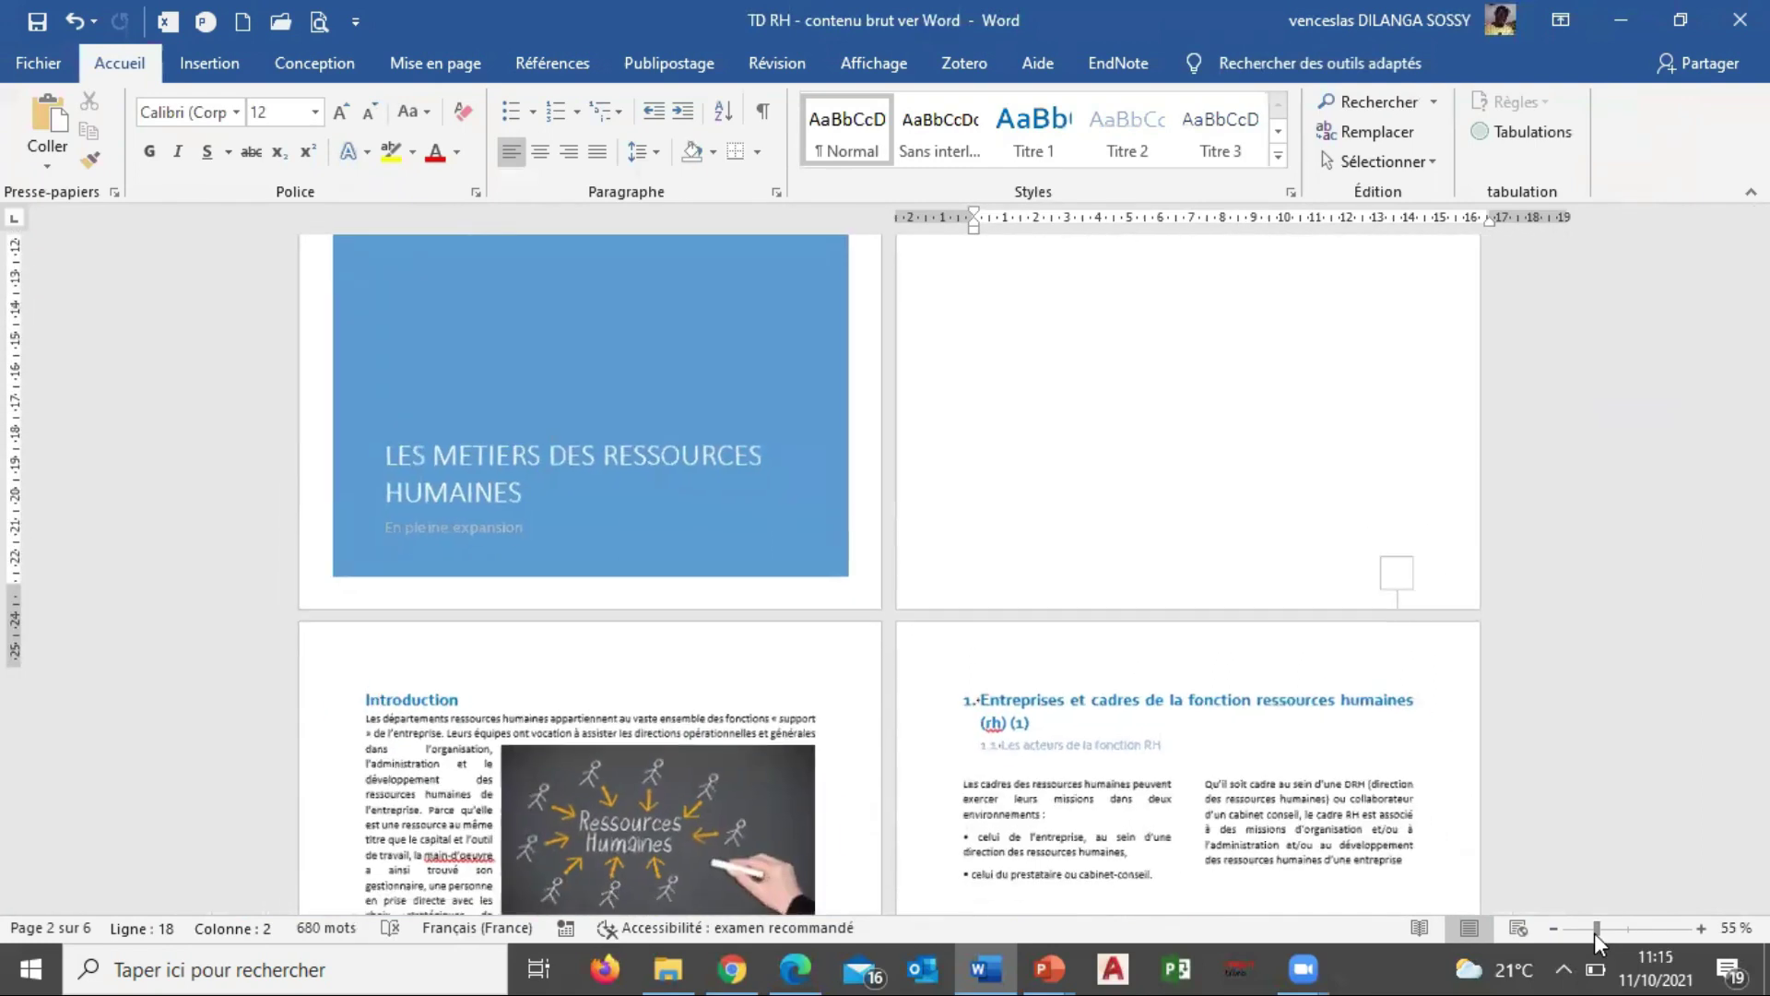
left_click_drag(1759, 415, 1760, 521)
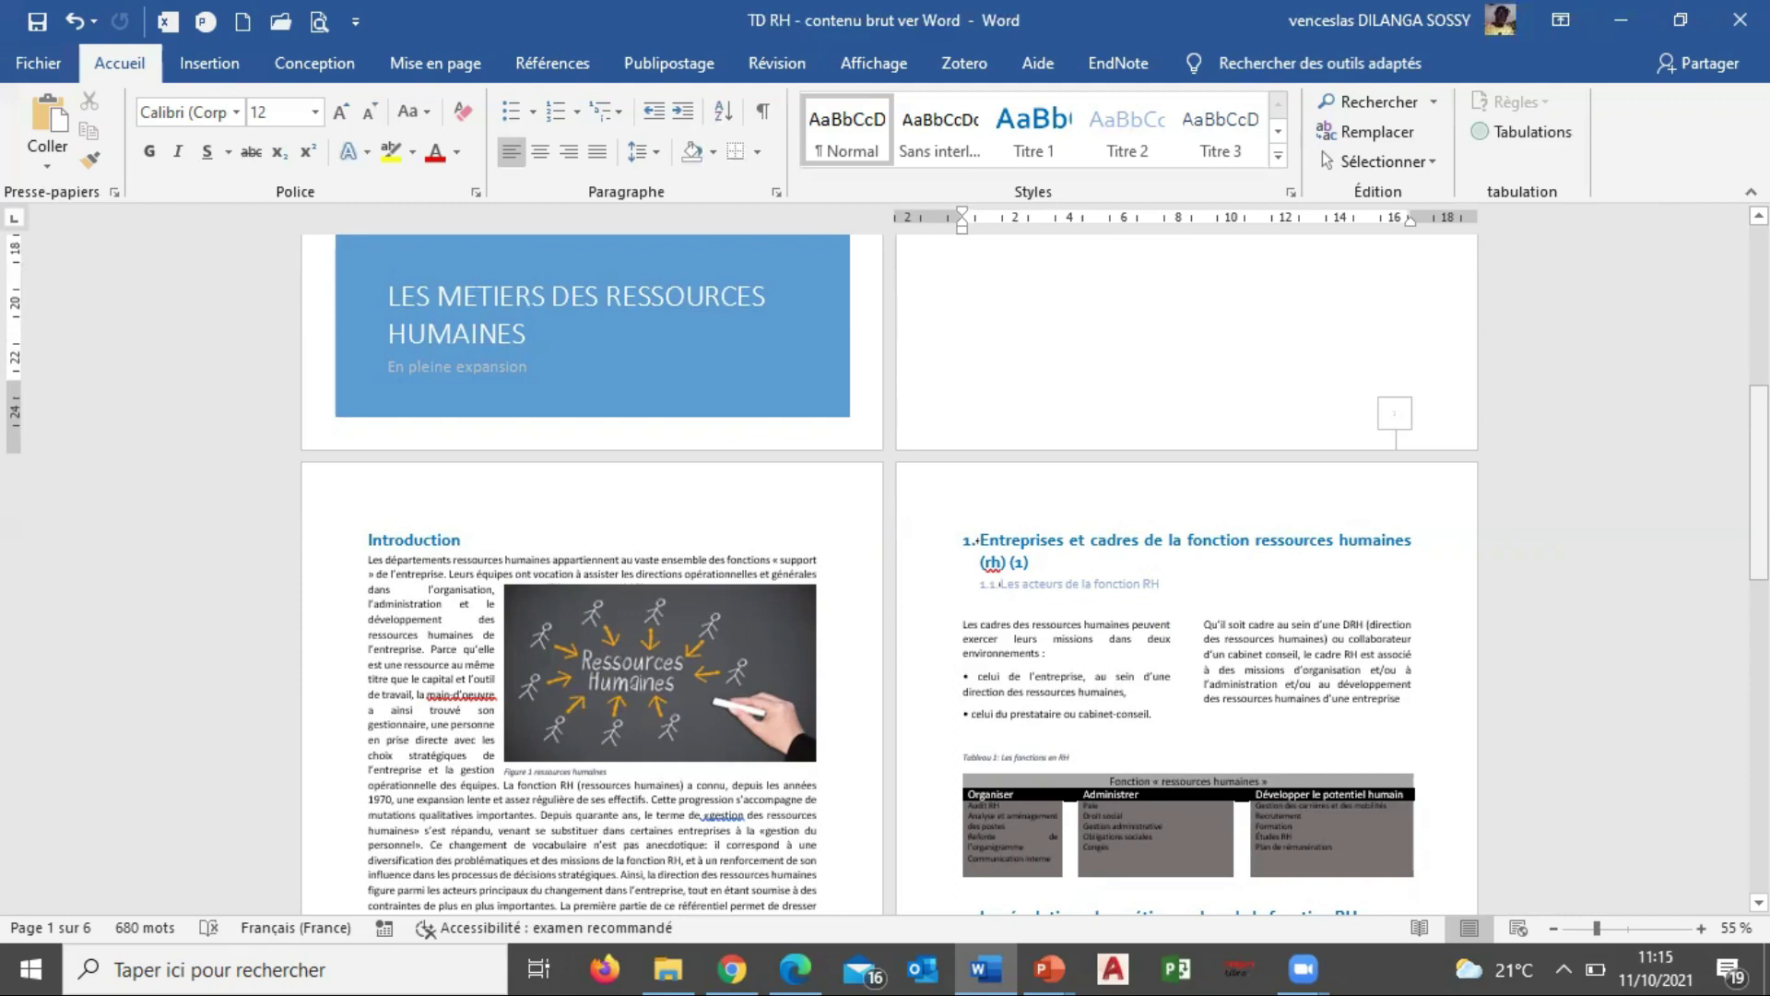
left_click_drag(1759, 481, 1759, 351)
Show the formatting marks and review the page and section breaks throughout the document.
left_click(1101, 536)
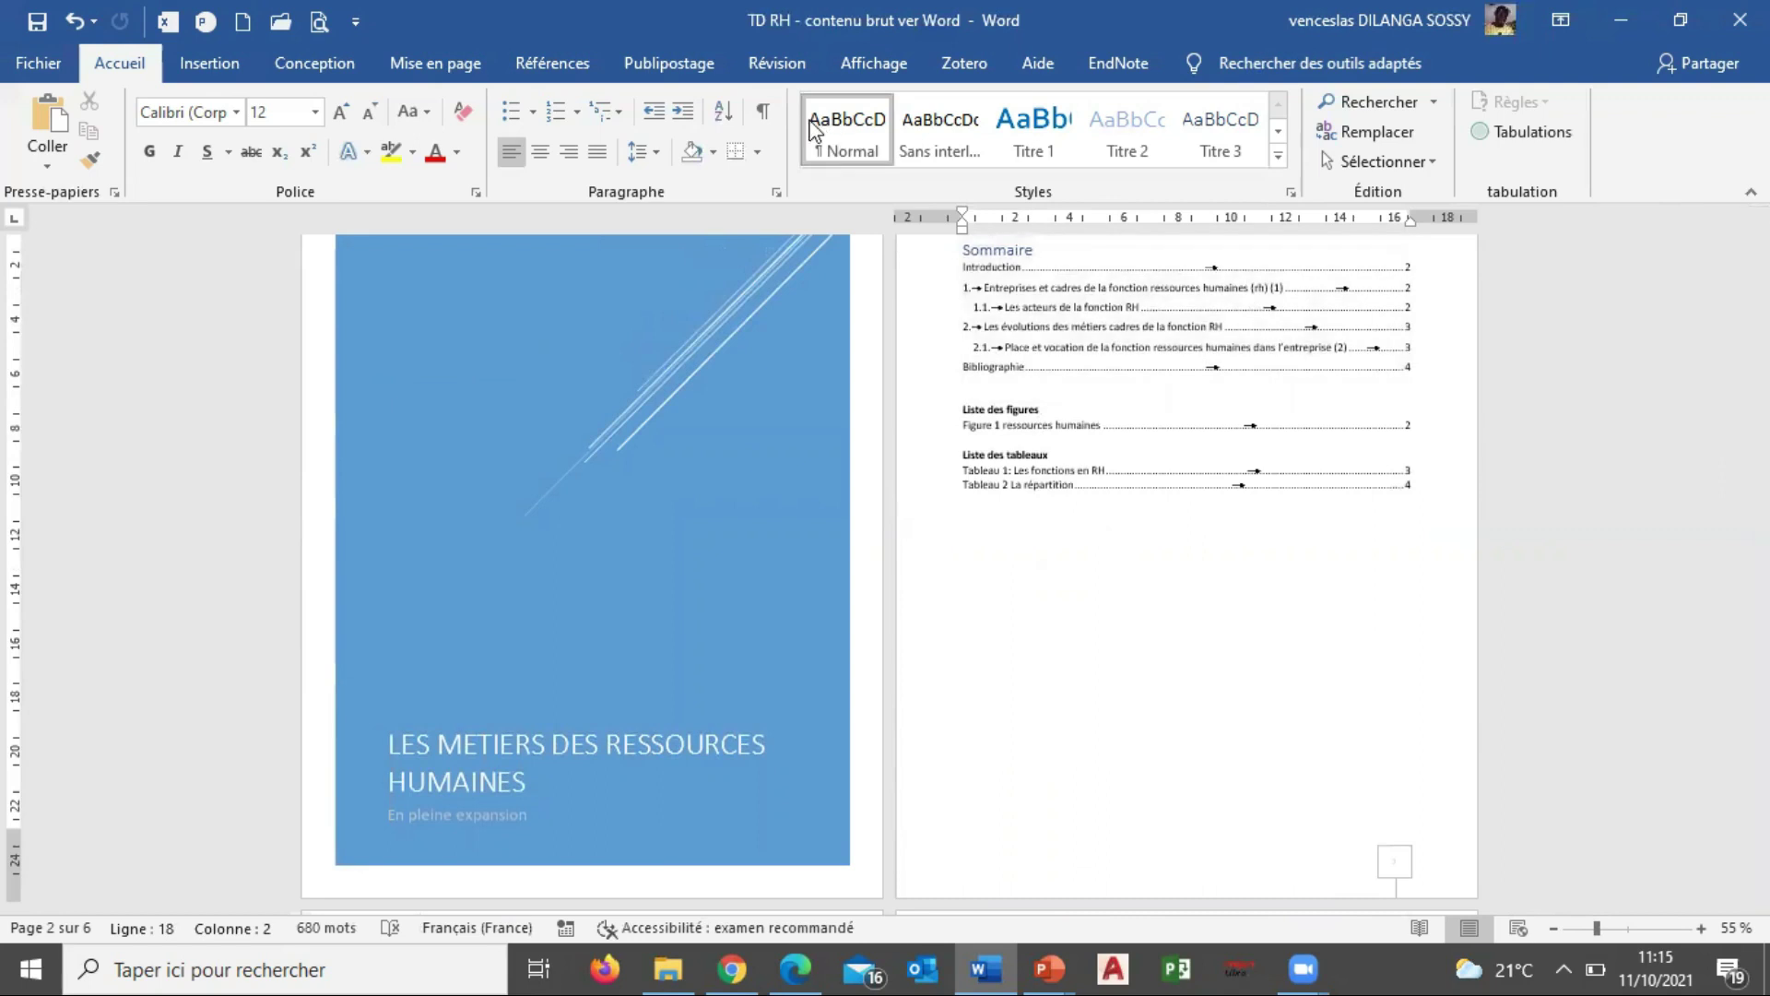
left_click(763, 110)
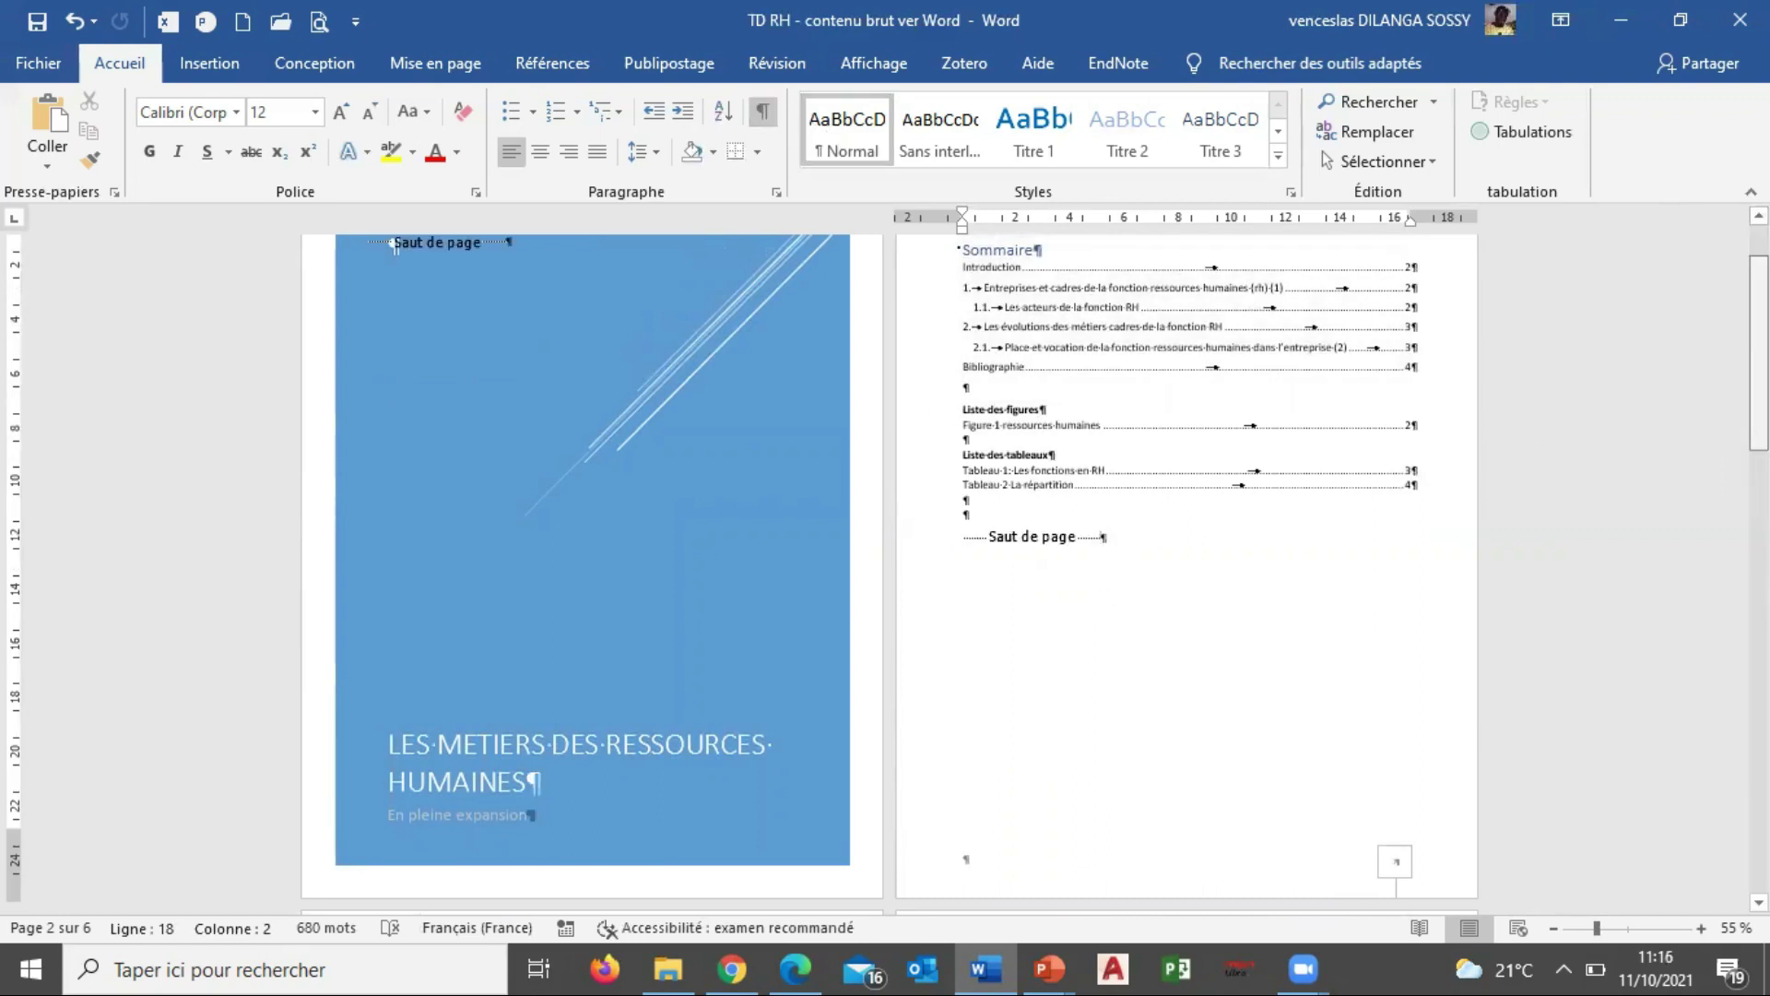
left_click_drag(1760, 352, 1760, 385)
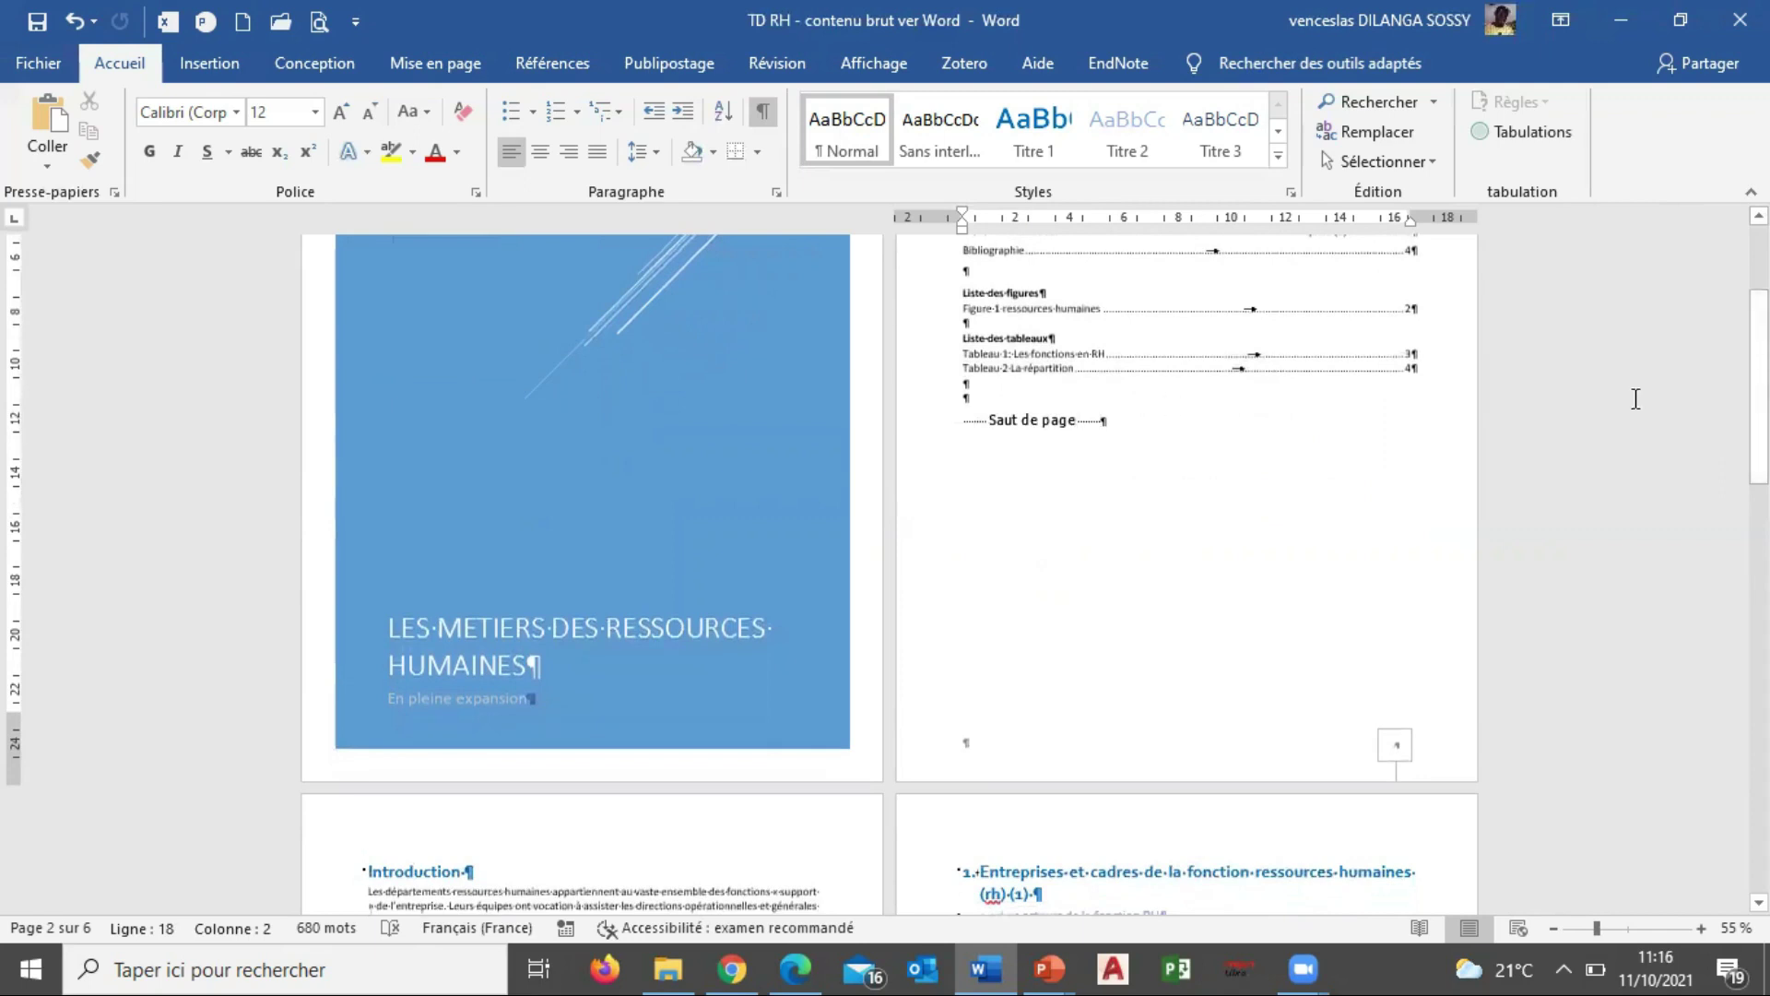
left_click_drag(1760, 387, 1759, 551)
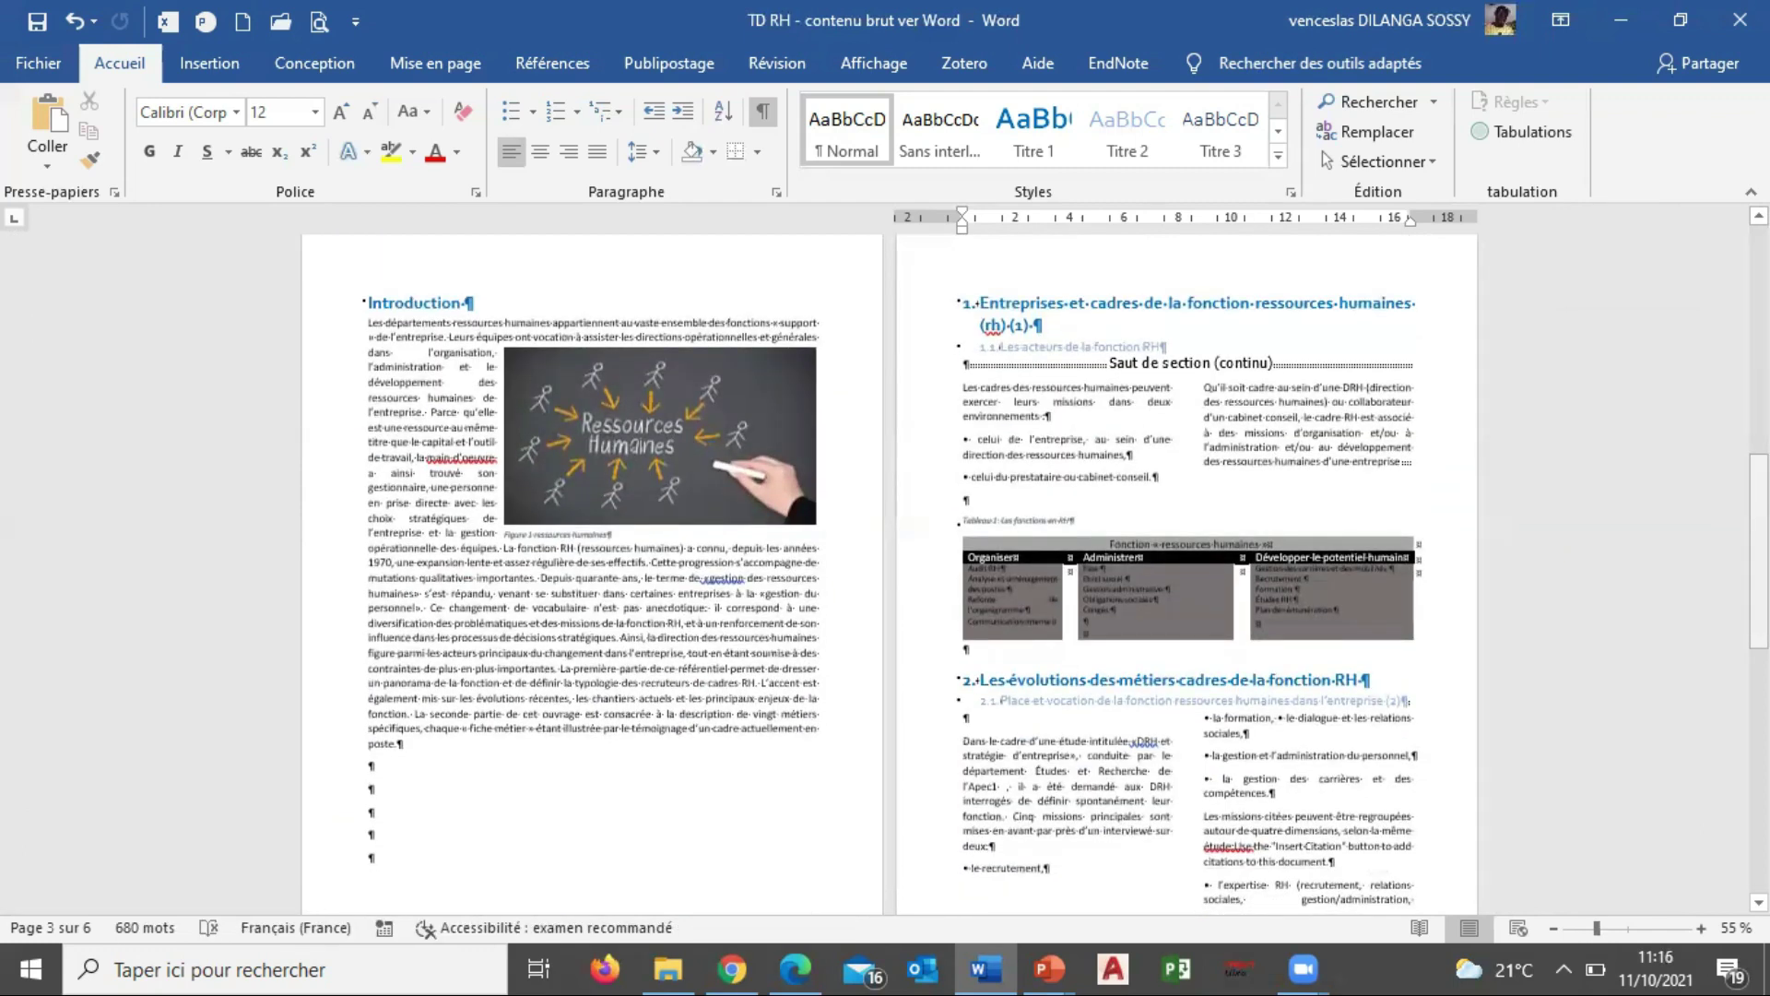
left_click_drag(1759, 551, 1759, 810)
left_click_drag(1759, 735, 1760, 387)
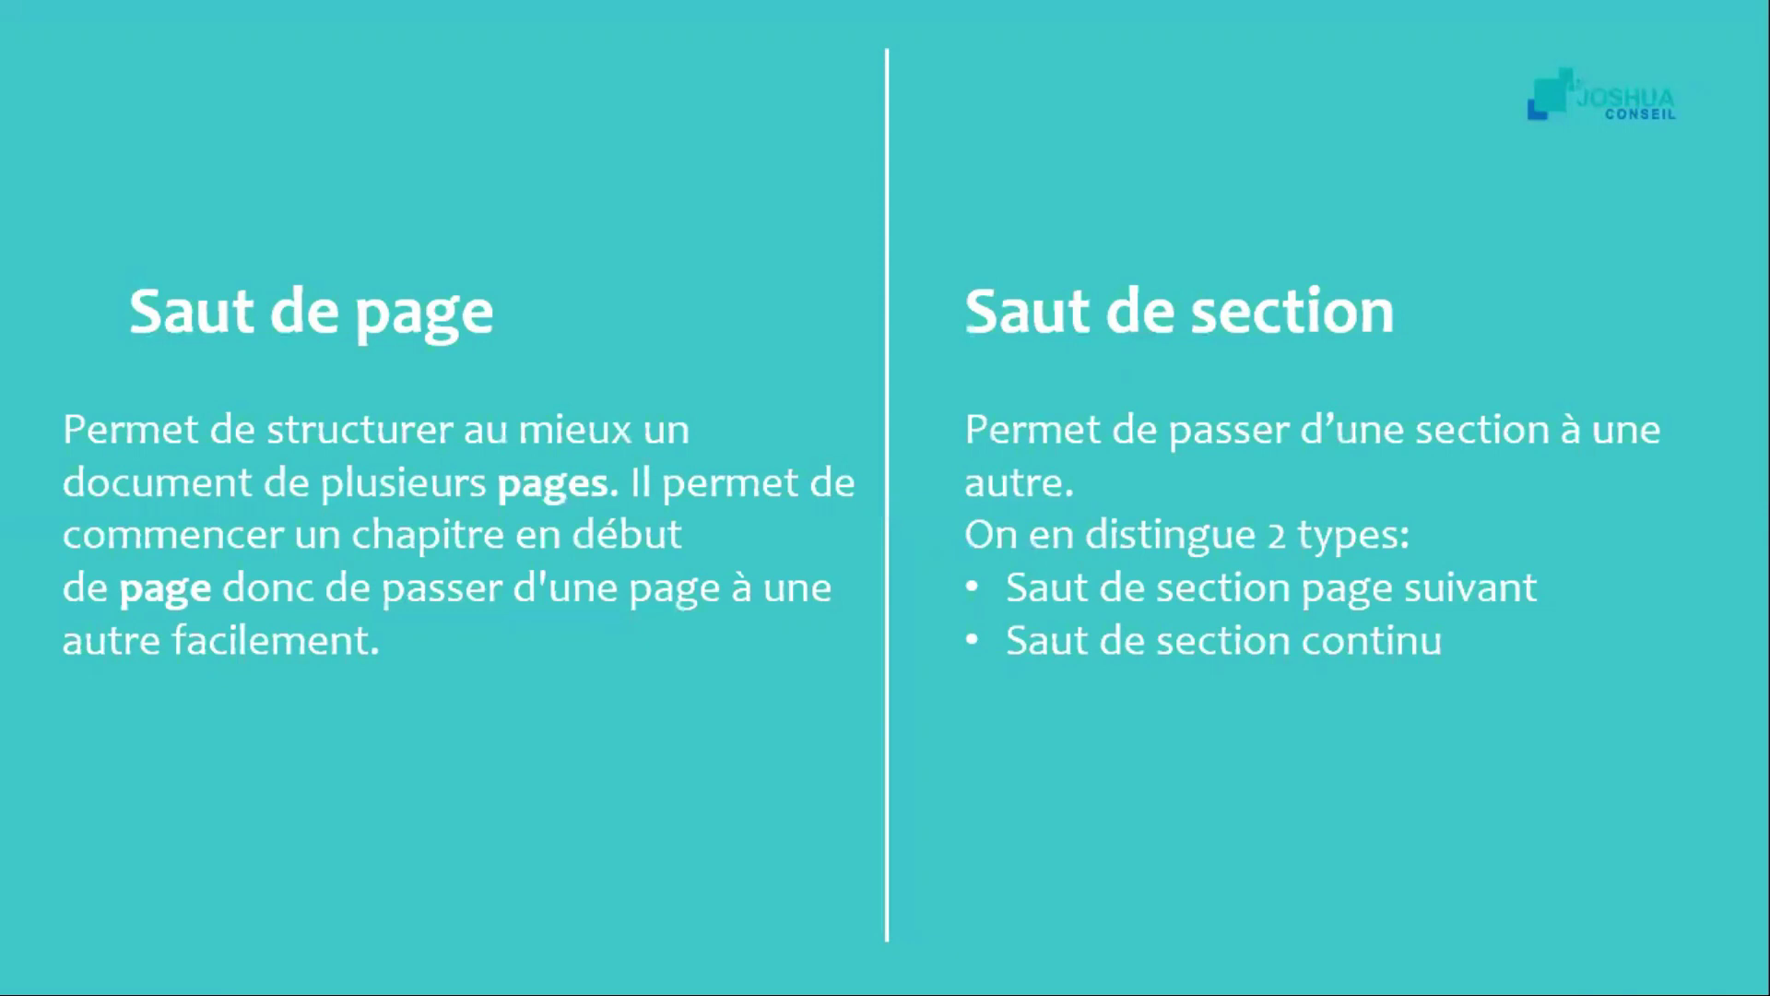
key("Right")
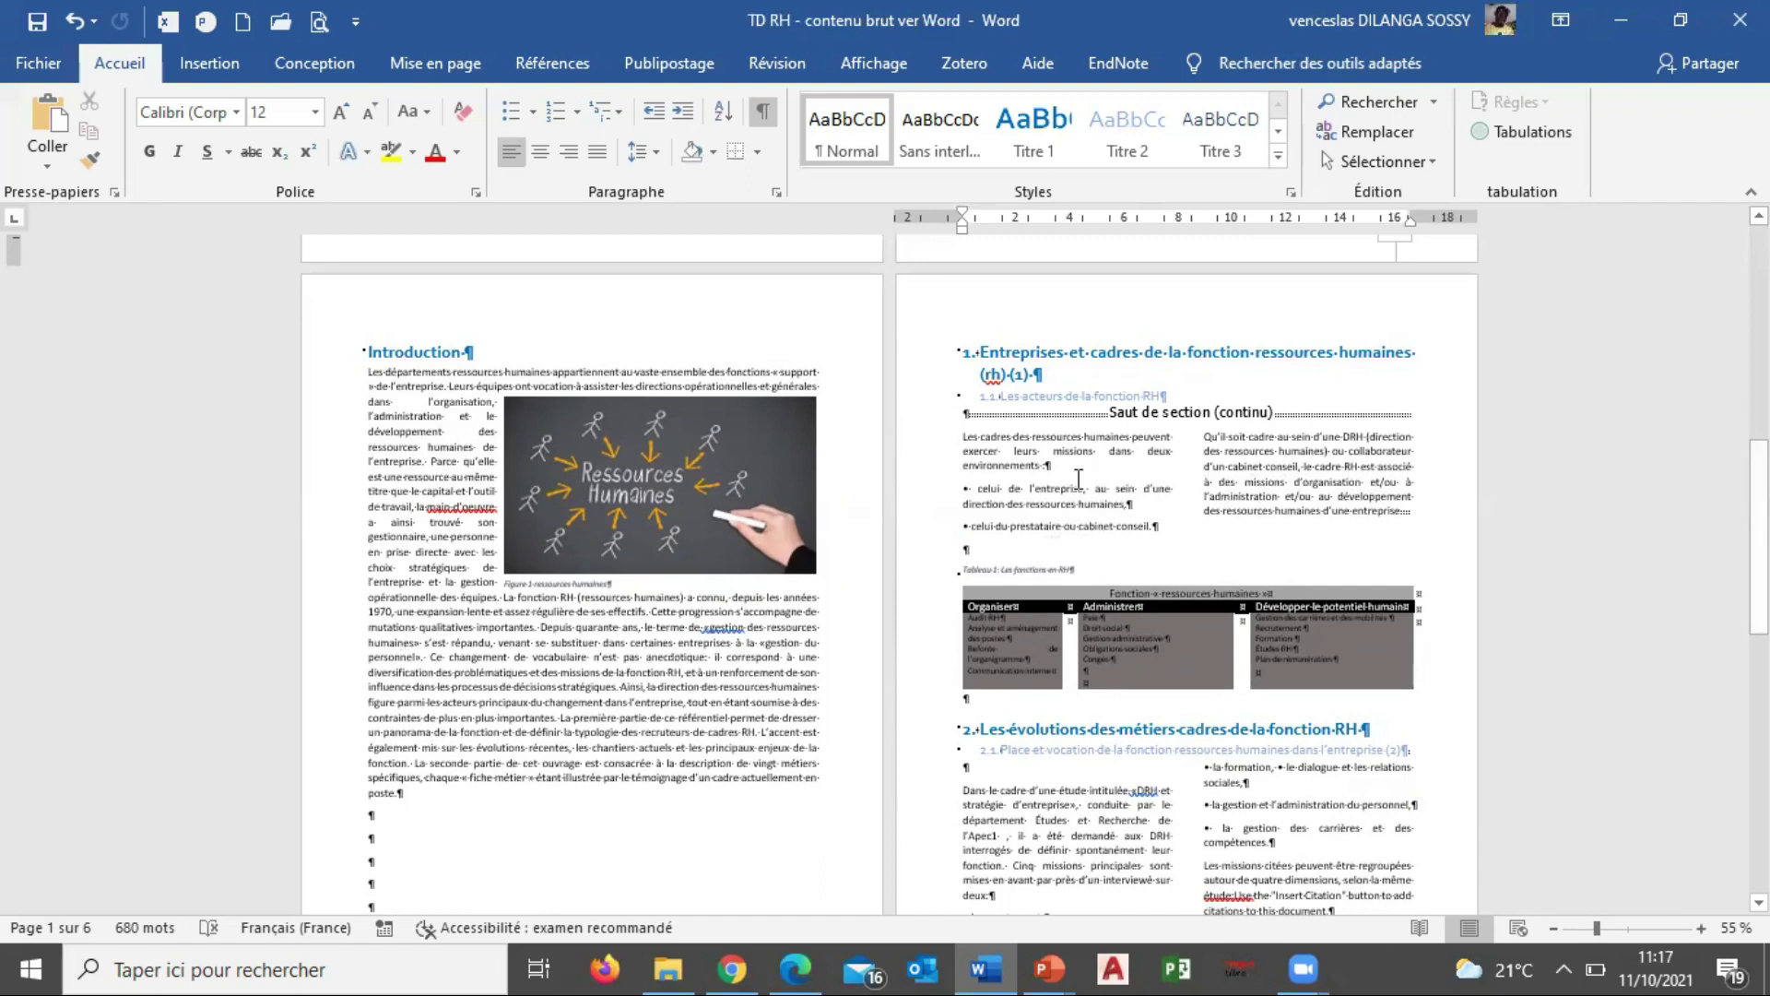
Delete the page break below the Liste des tableaux on the Sommaire page.
left_click_drag(1760, 538, 1759, 403)
left_click(957, 381)
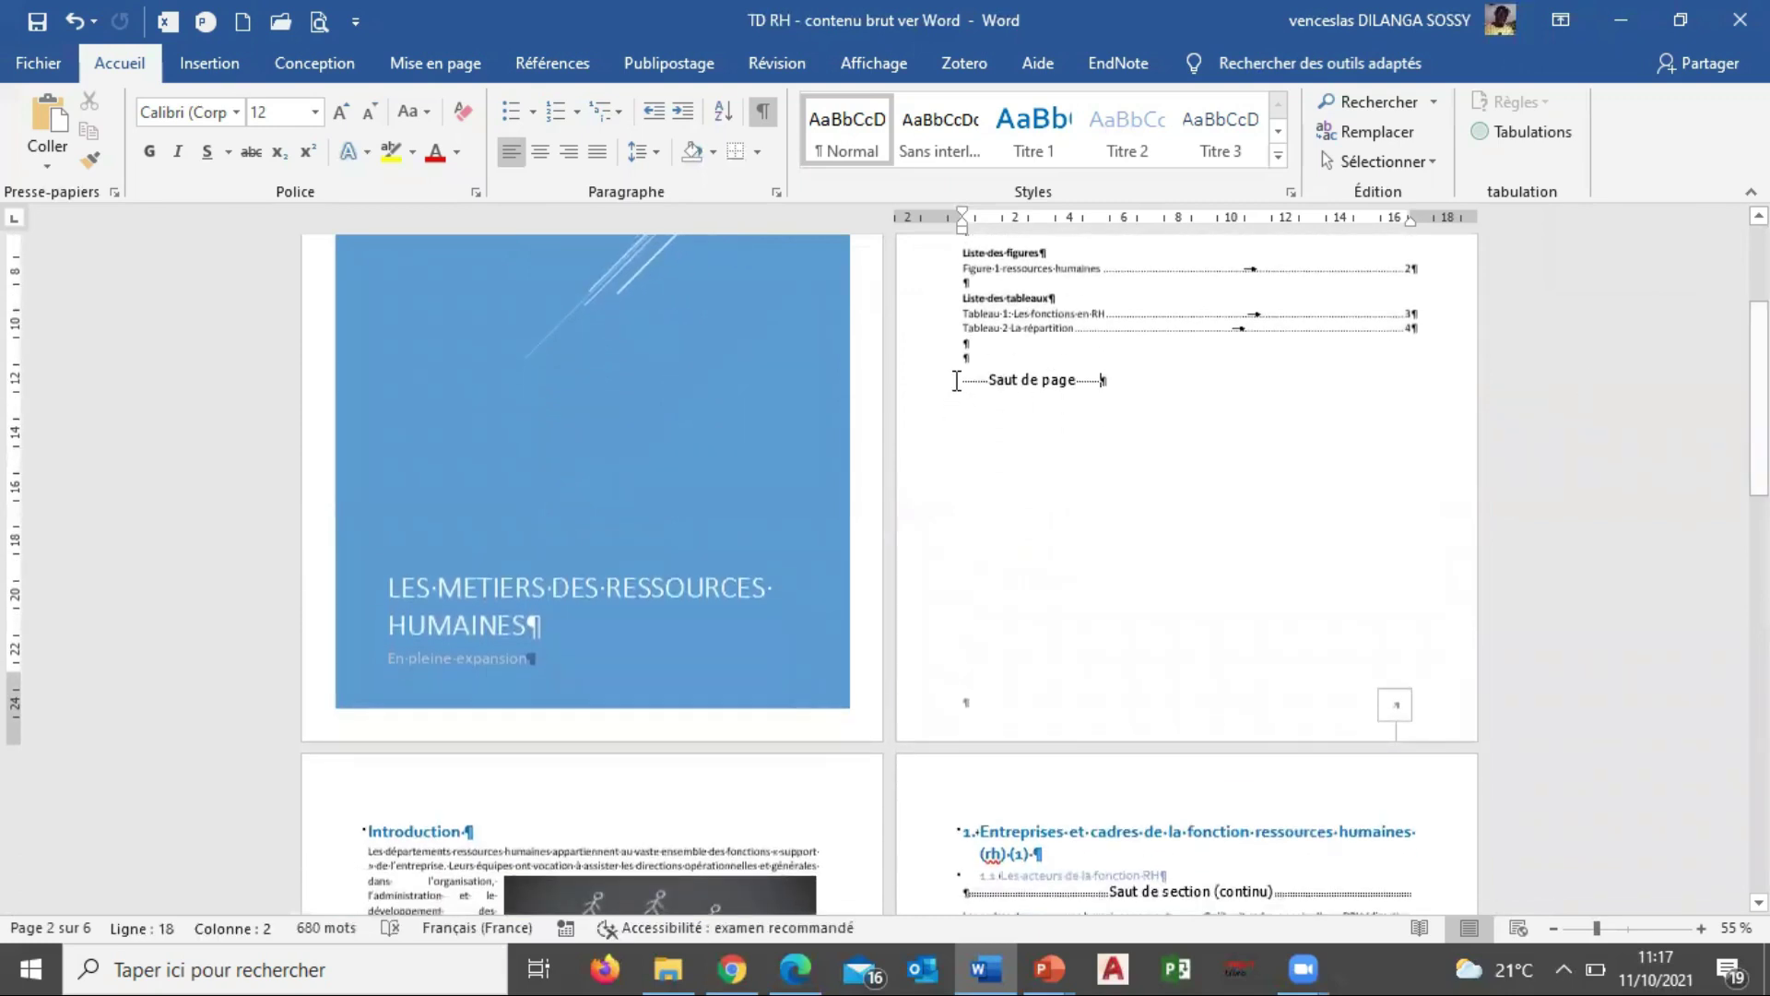
key("Left")
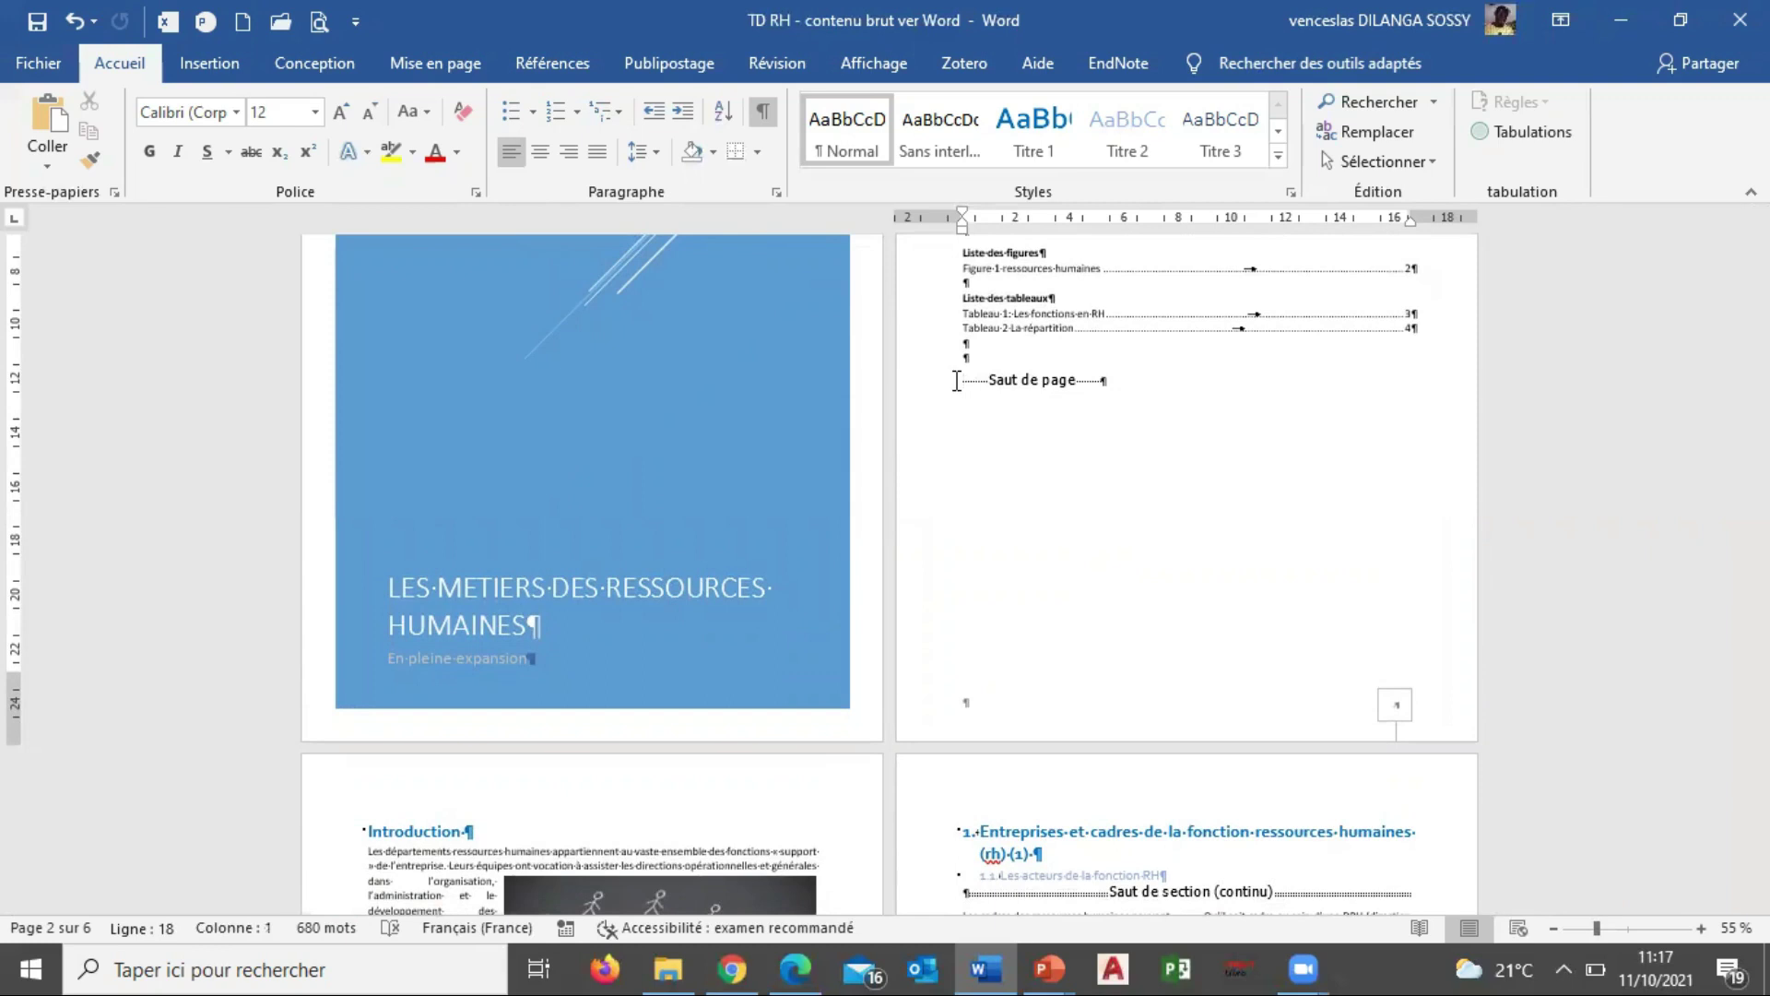
key("Delete")
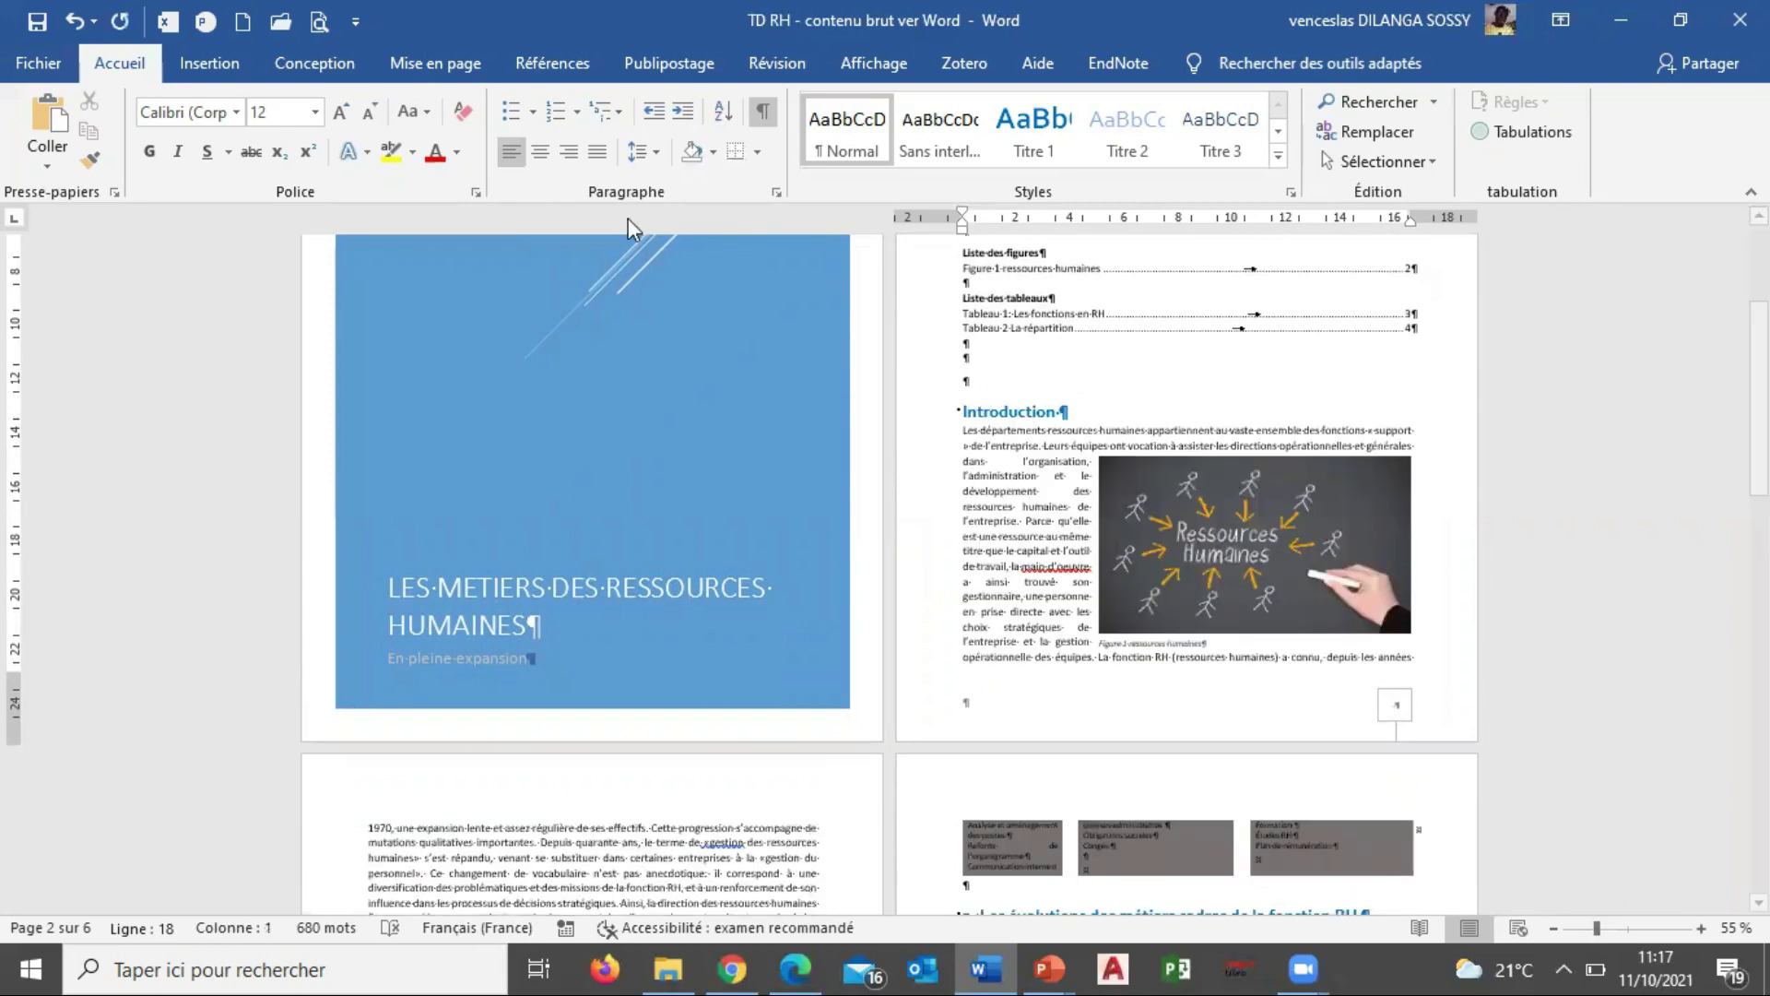
Insert a Page suivante section break just before the Introduction heading.
left_click(432, 74)
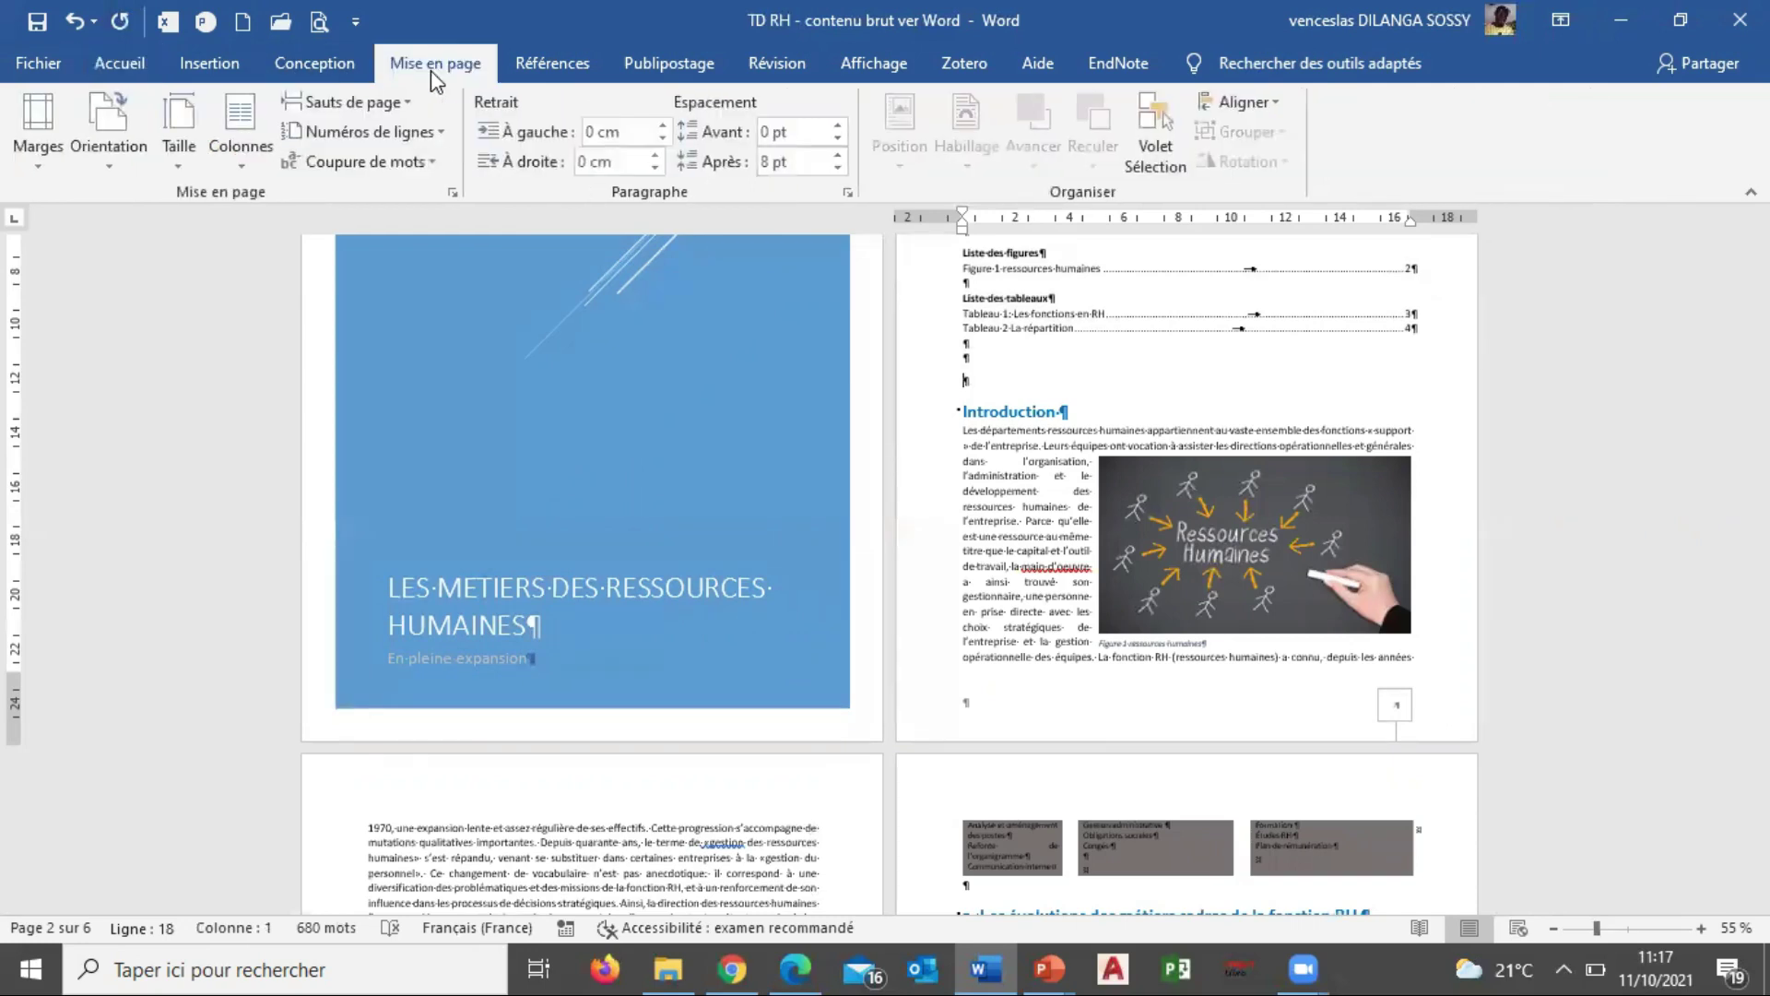
left_click(383, 107)
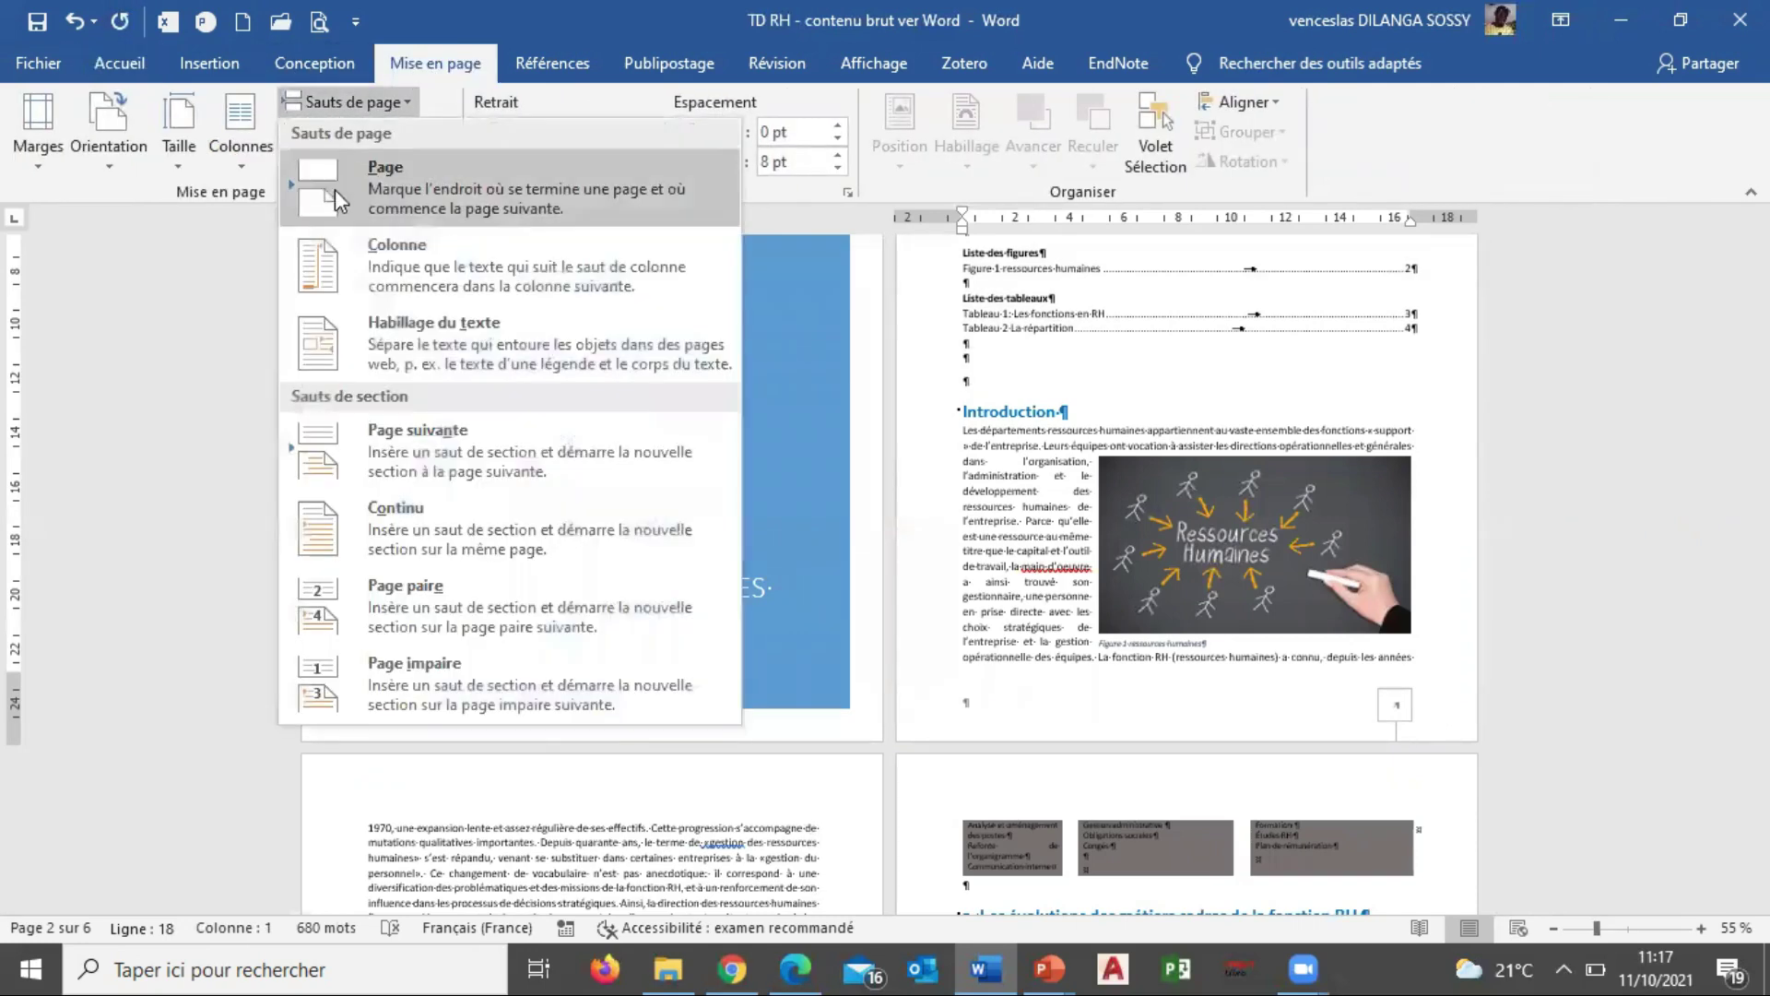
left_click(451, 448)
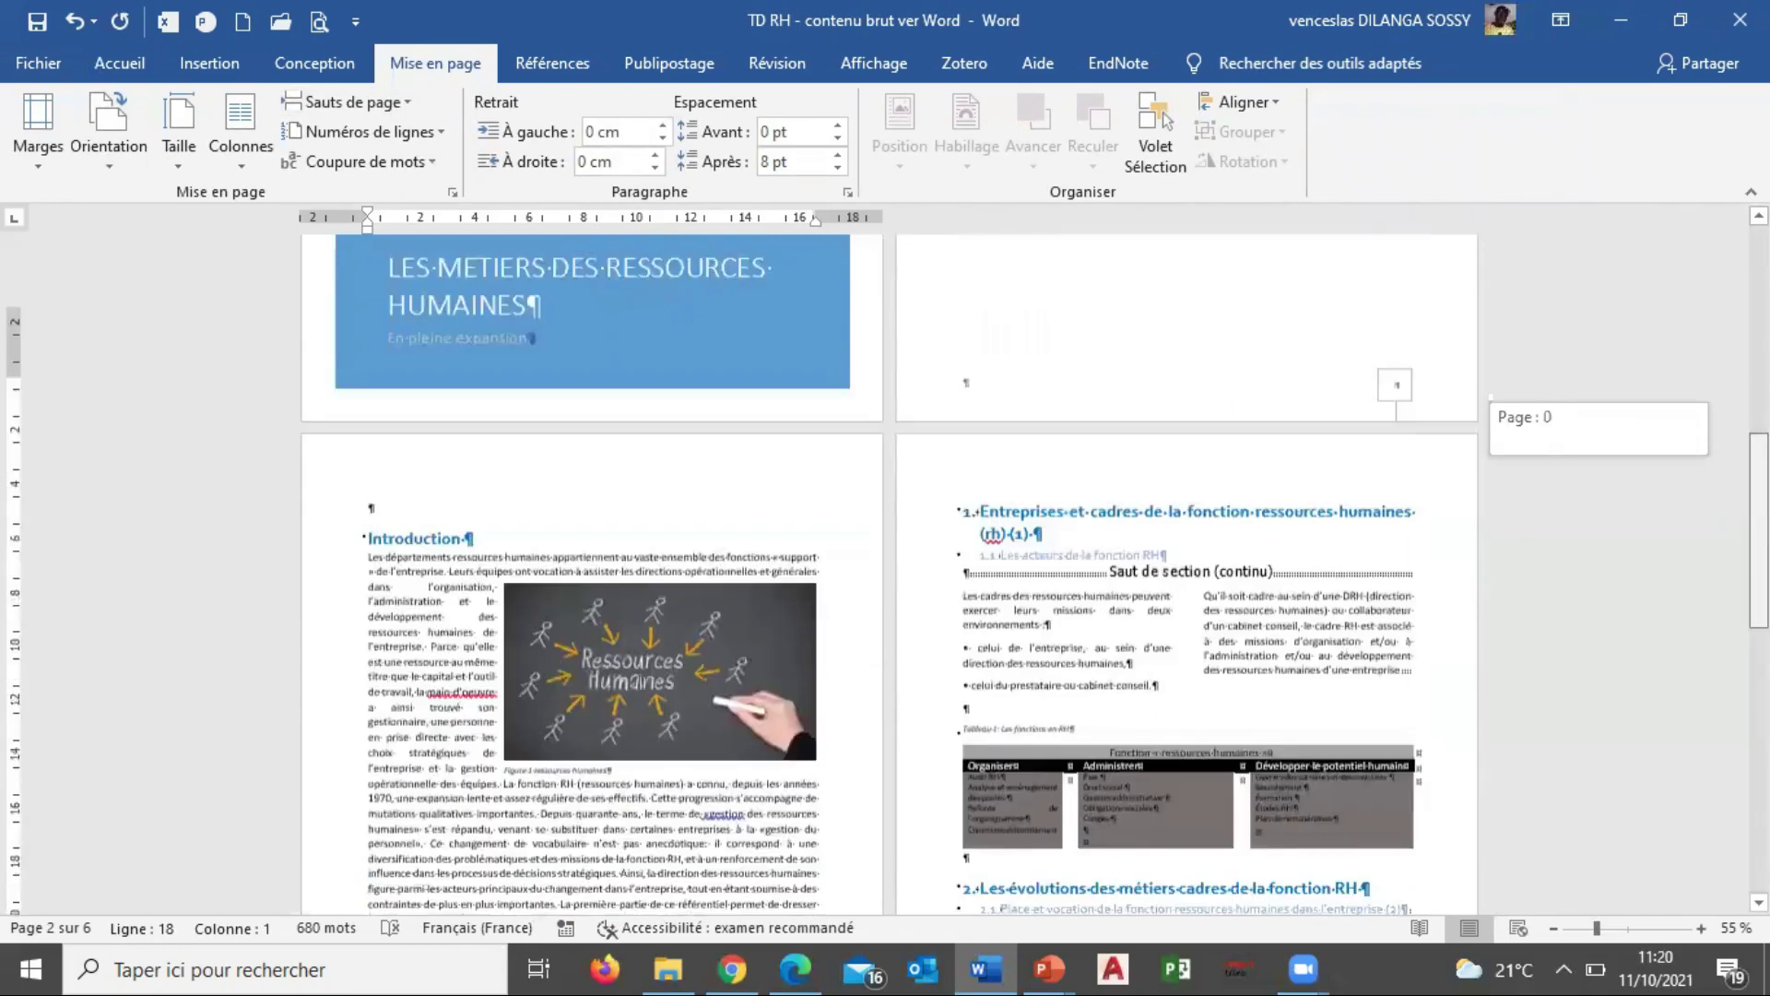
Open the first-page footer of Section 2 below the Introduction text and unlink it from the previous section.
left_click_drag(1759, 530, 1759, 599)
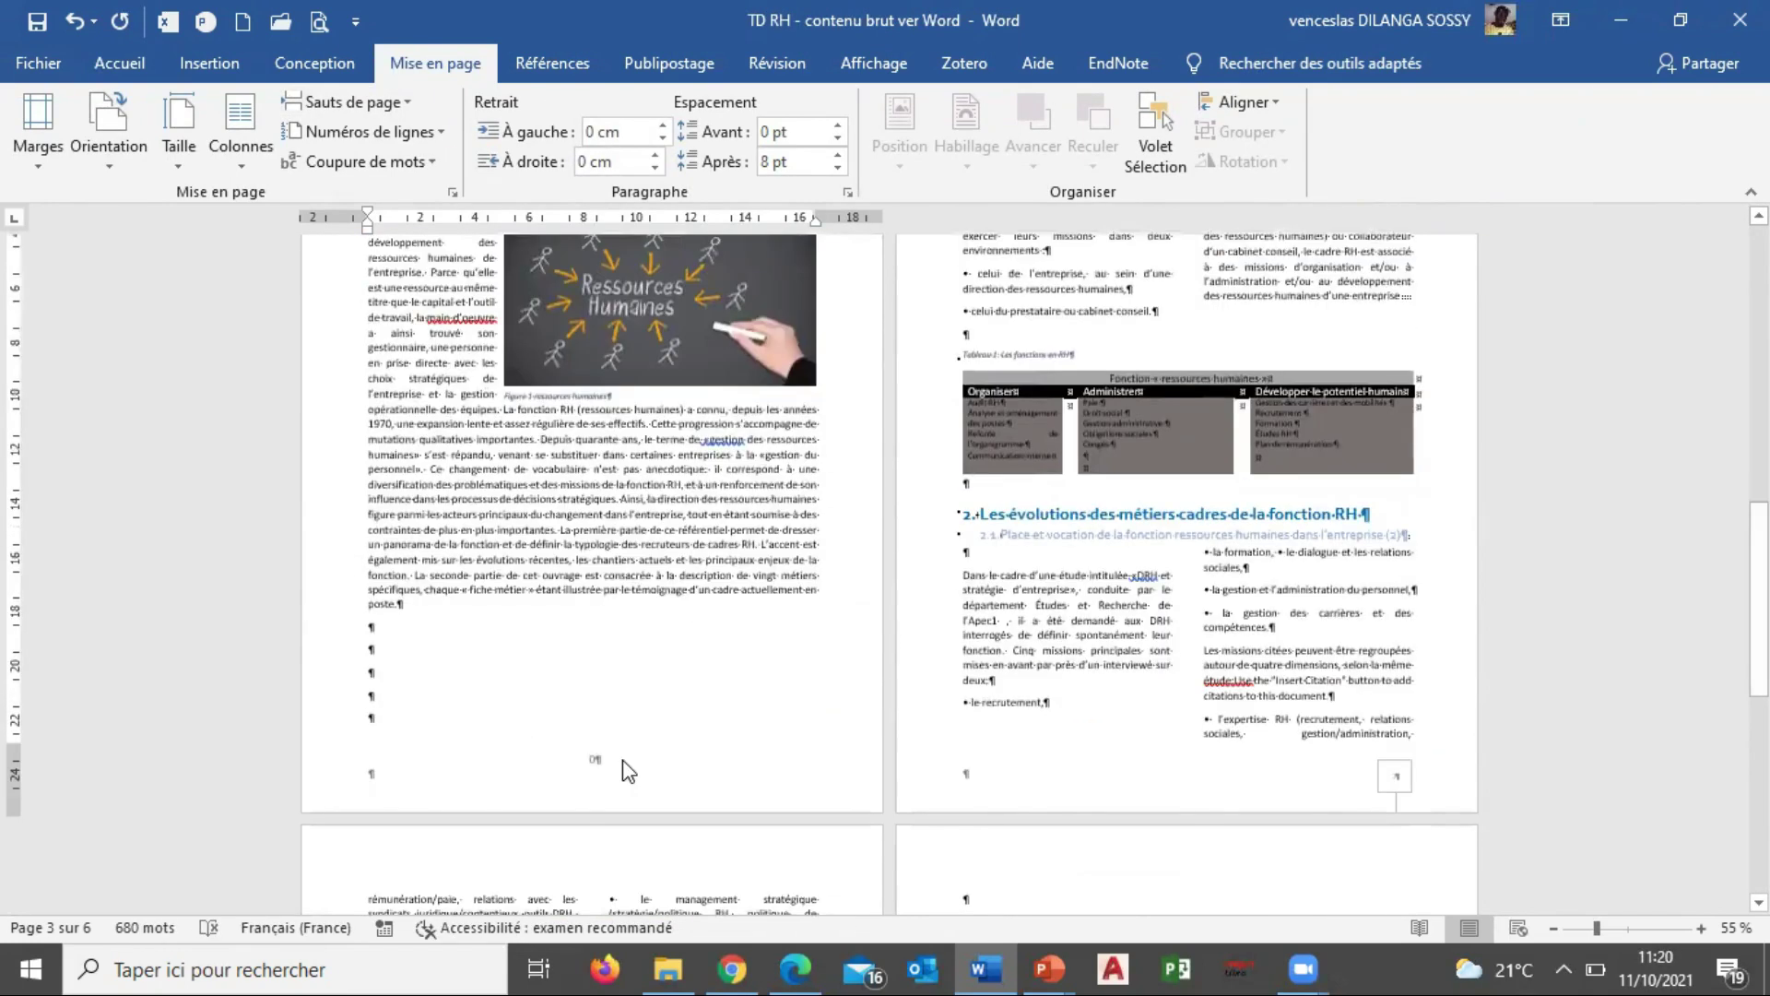
double_click(627, 771)
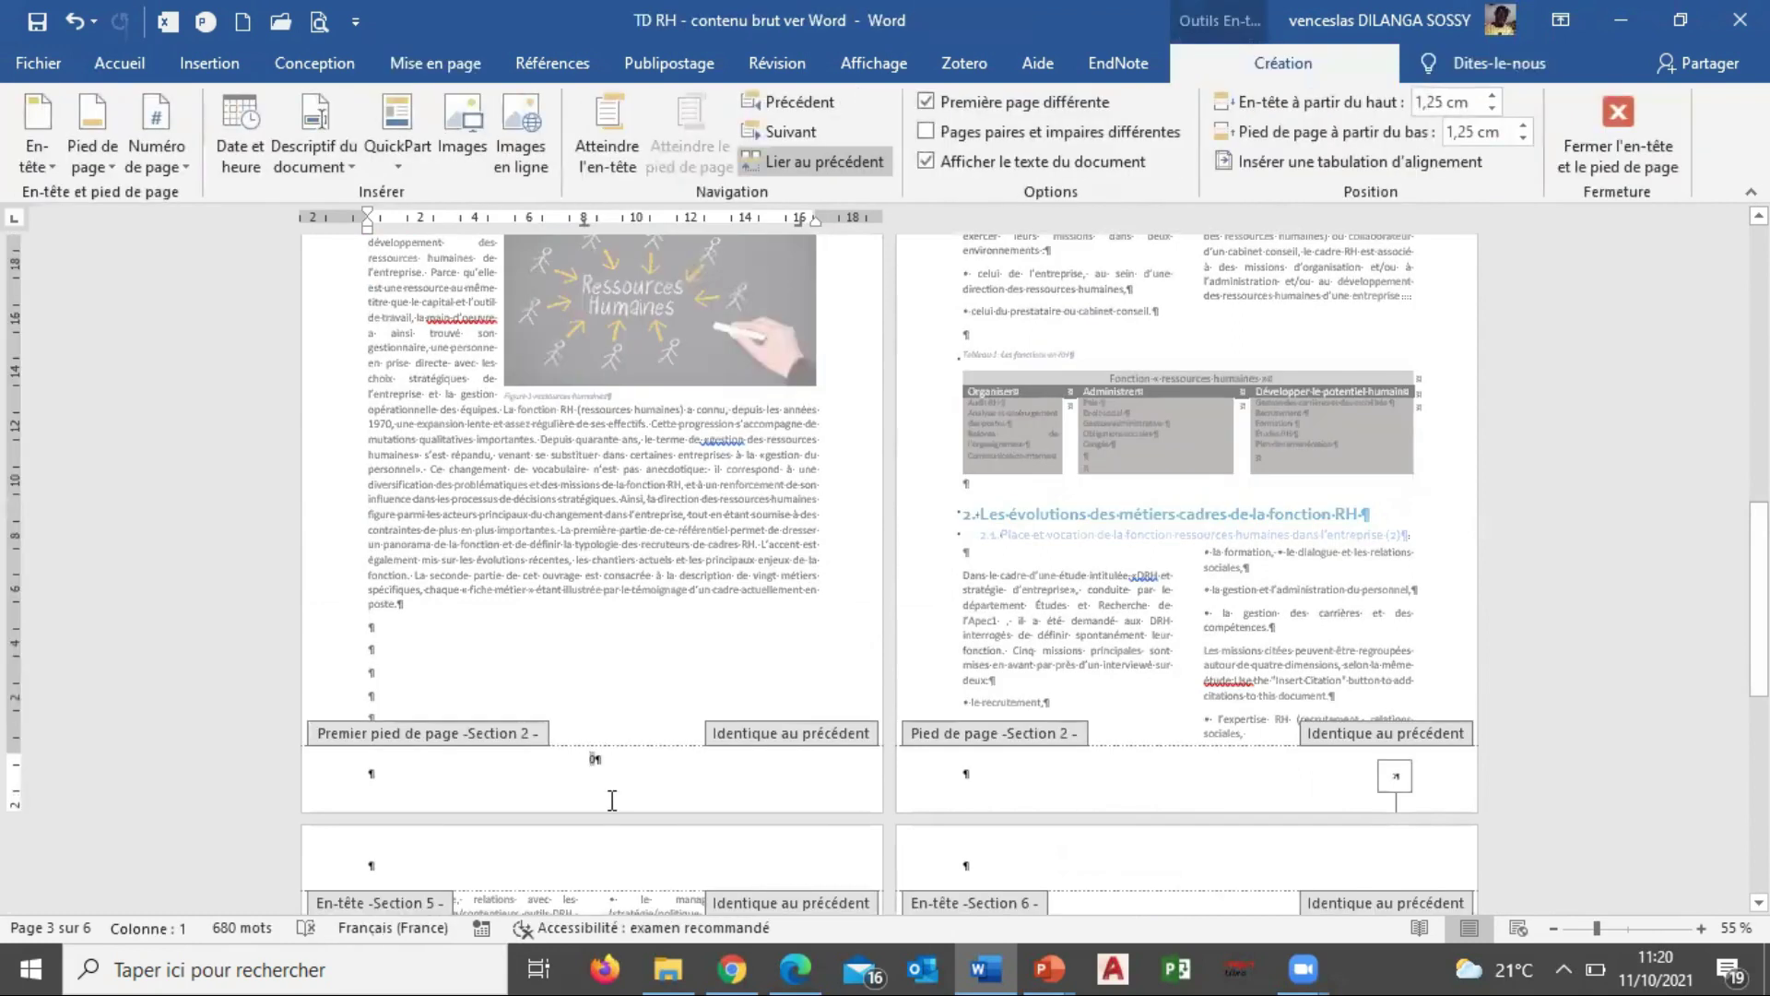
left_click_drag(1760, 645, 1760, 558)
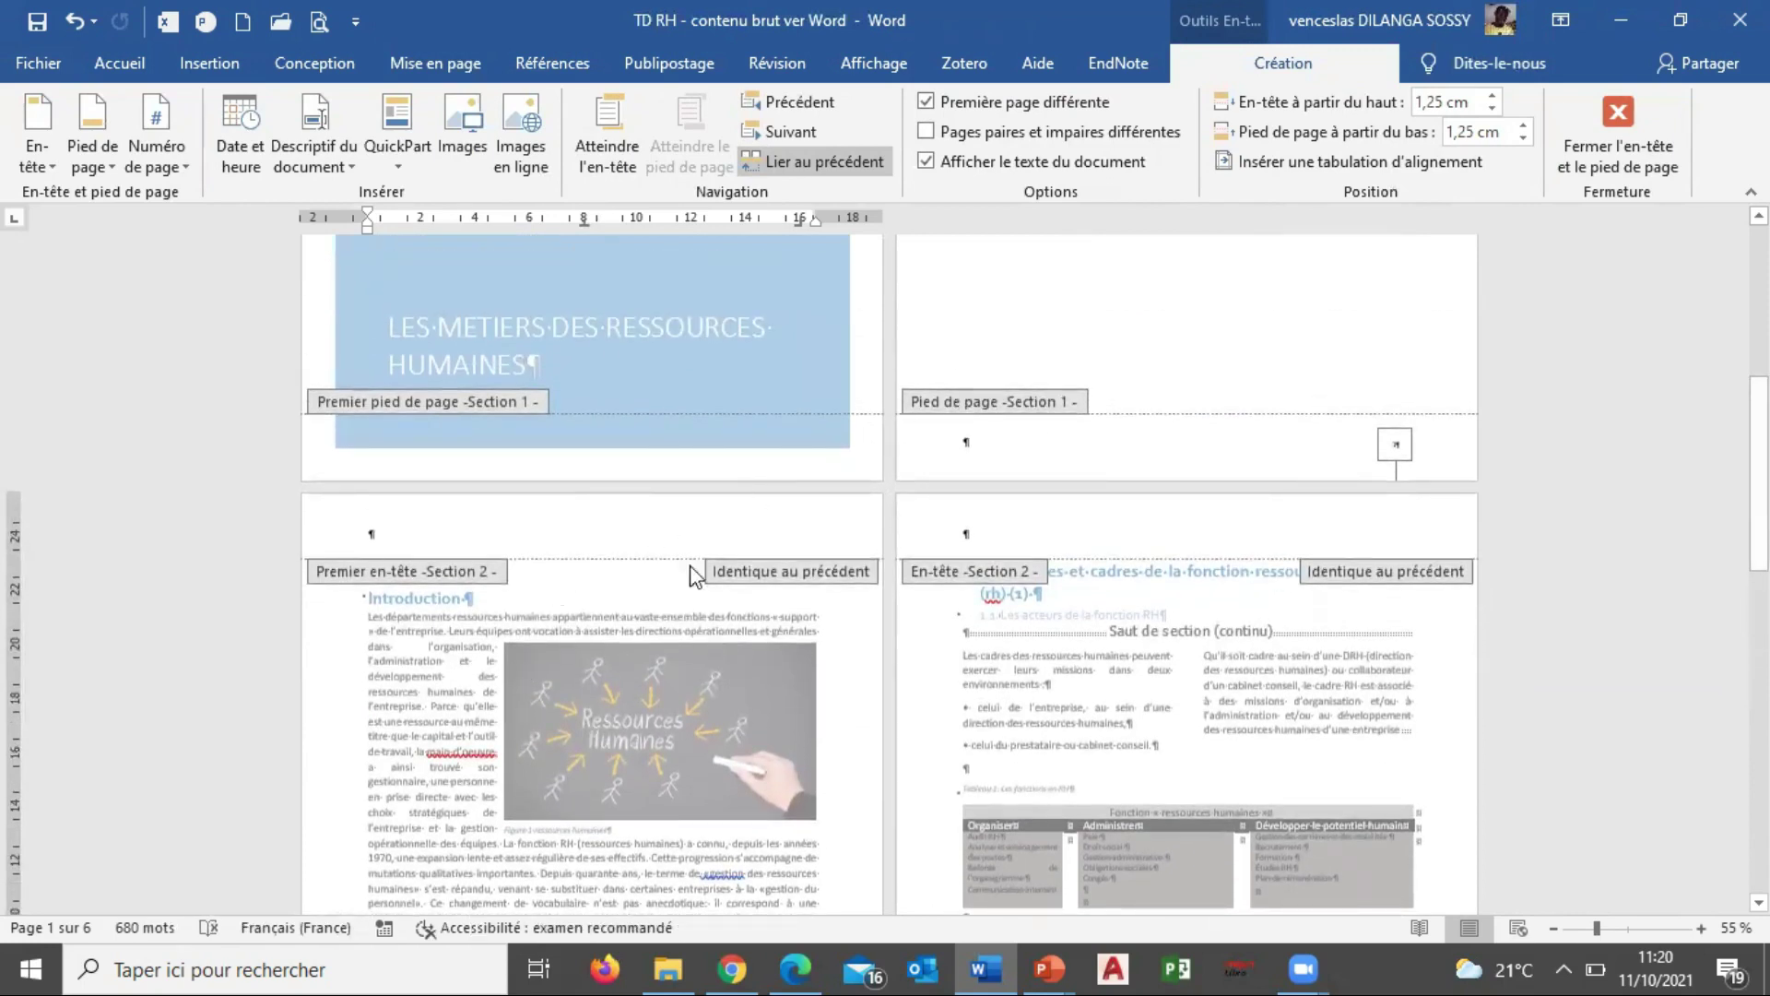
left_click_drag(1759, 475, 1759, 572)
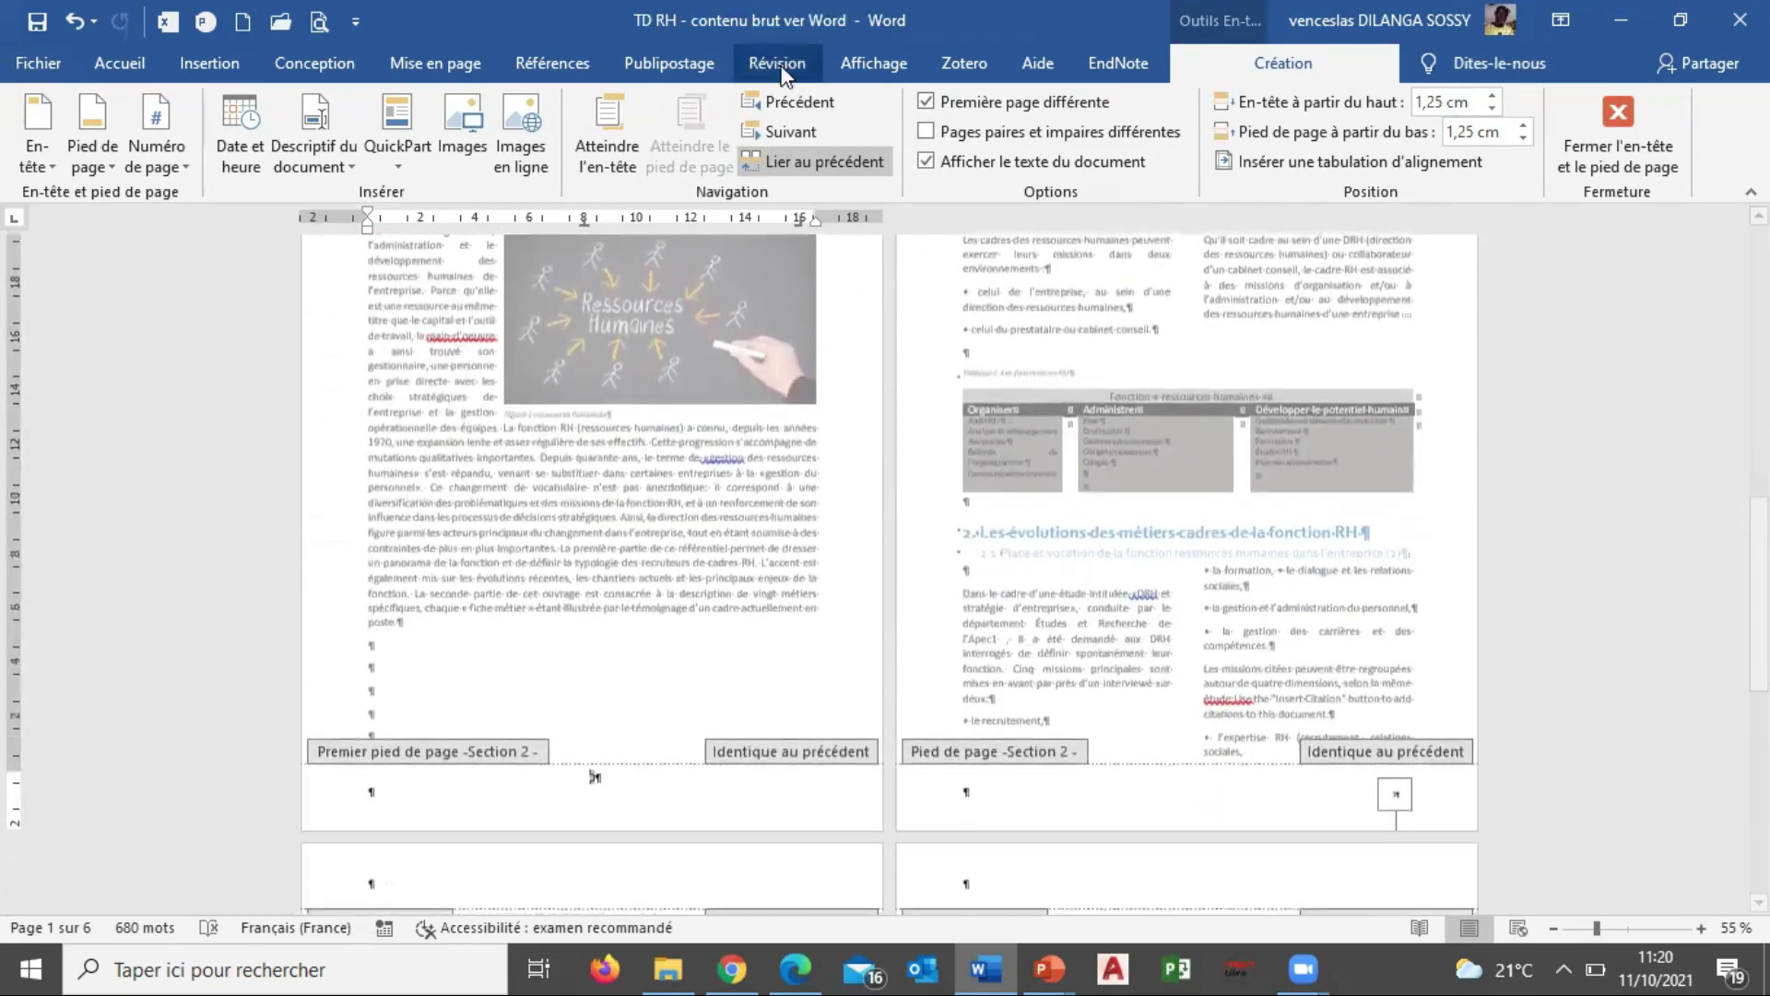
left_click(856, 161)
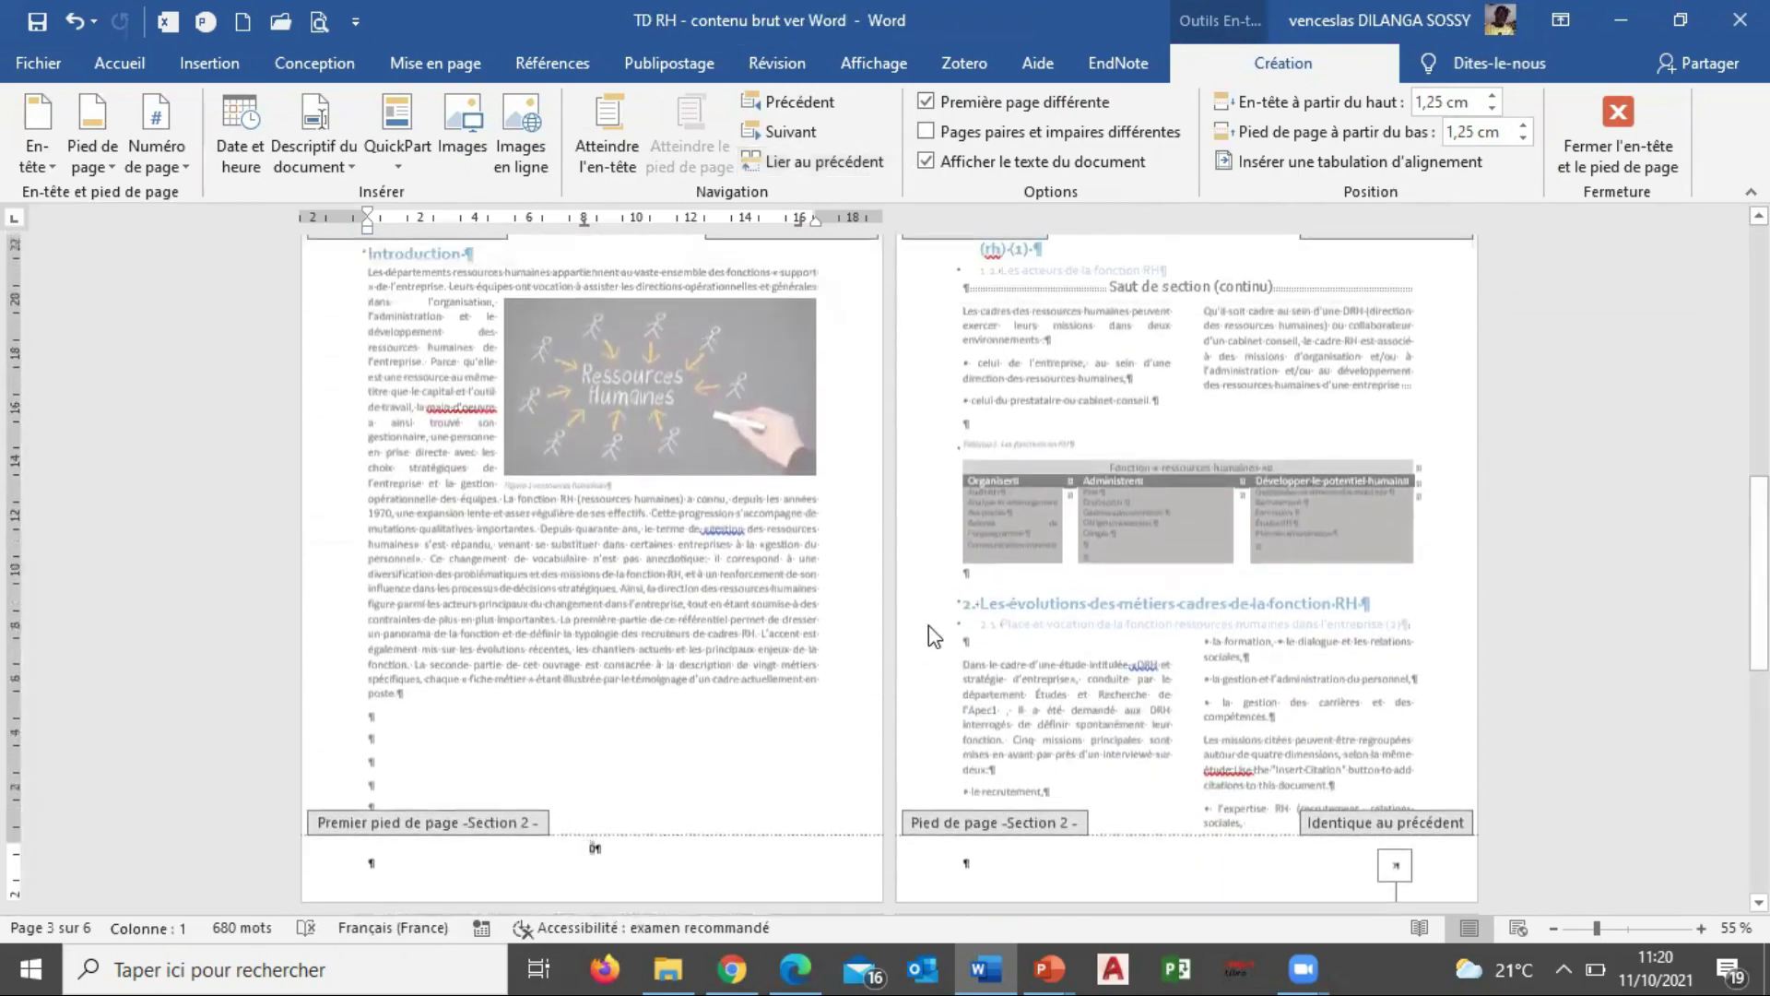
Remove the page numbers from the Section 1 footer on the Sommaire page.
left_click_drag(1759, 601, 1759, 501)
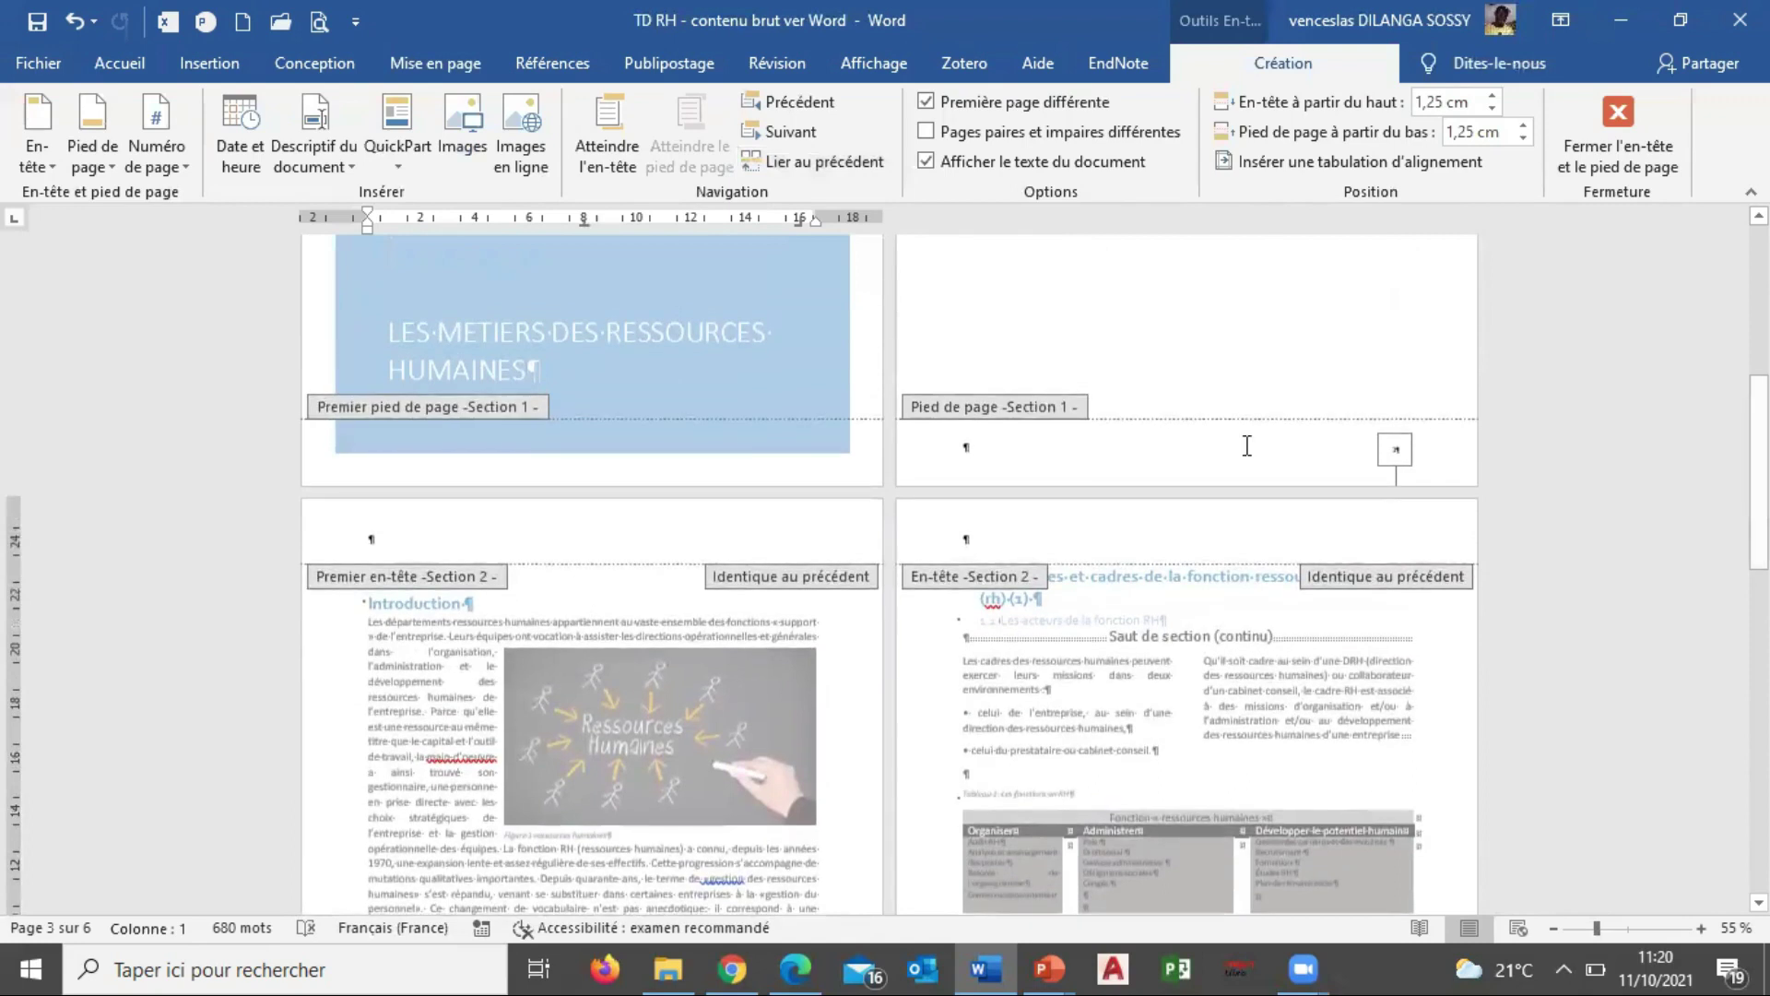
left_click(1247, 446)
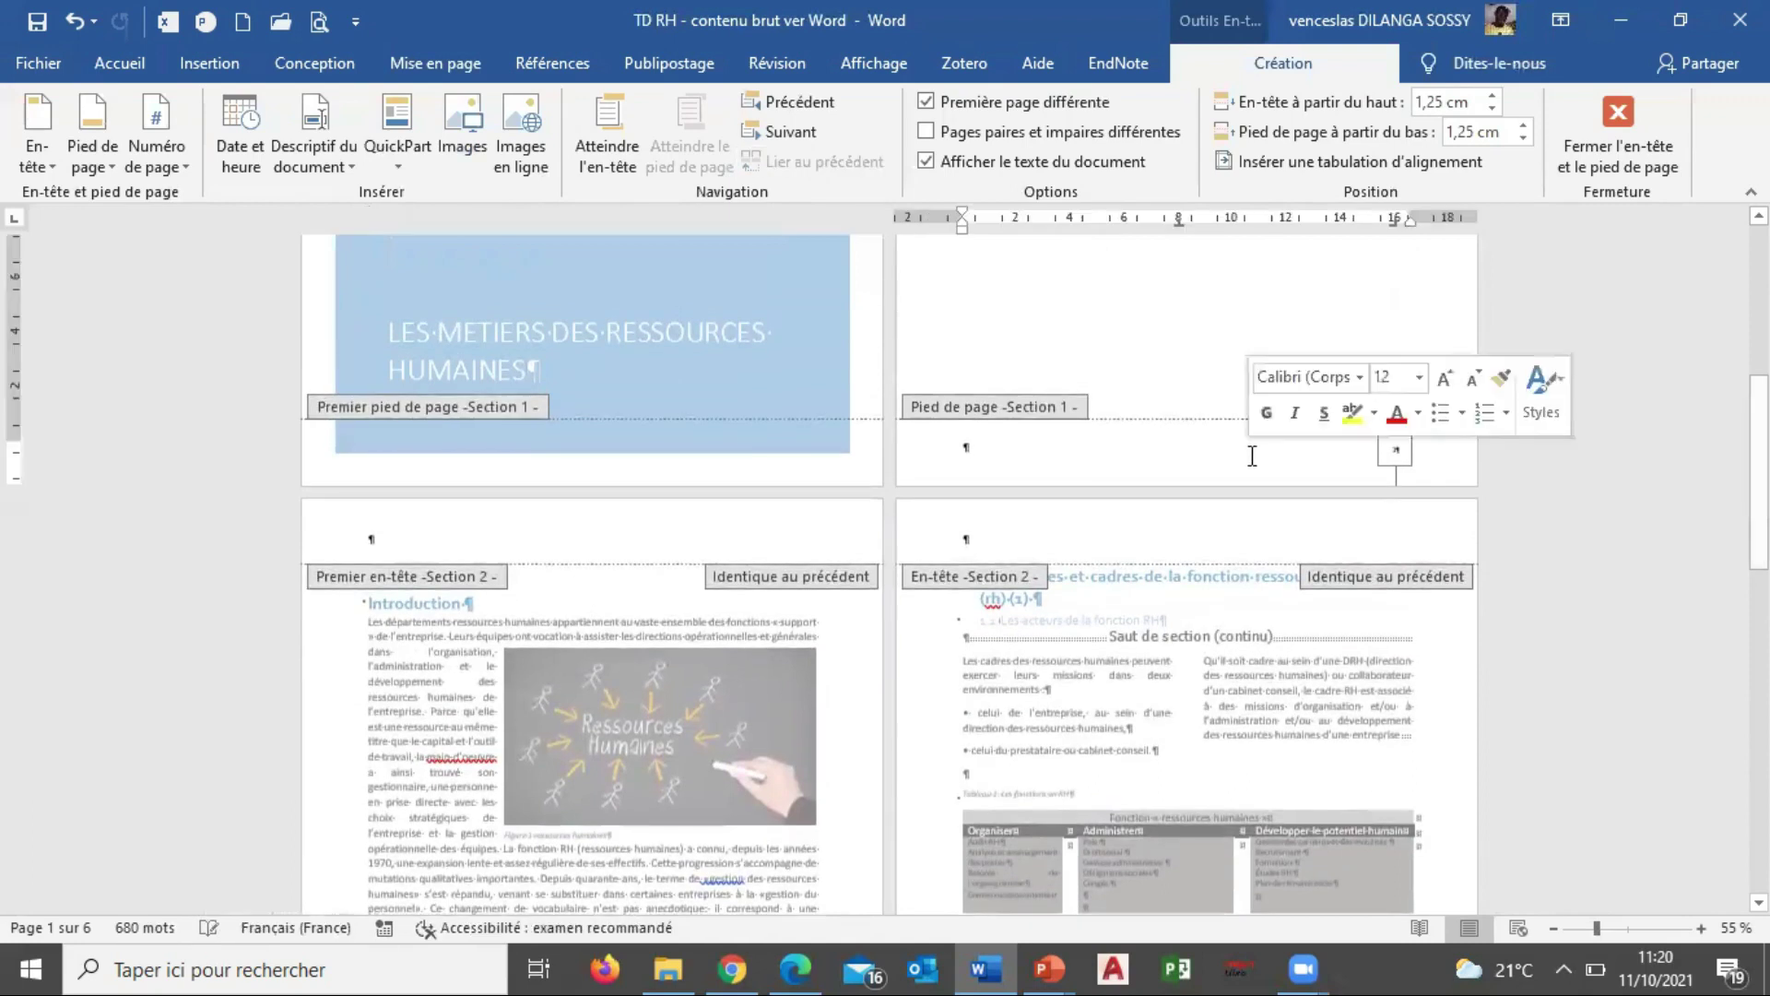
left_click(156, 155)
left_click(201, 359)
Turn off the different first page option for Section 2 from its first-page footer.
left_click_drag(1760, 544, 1760, 705)
left_click(641, 632)
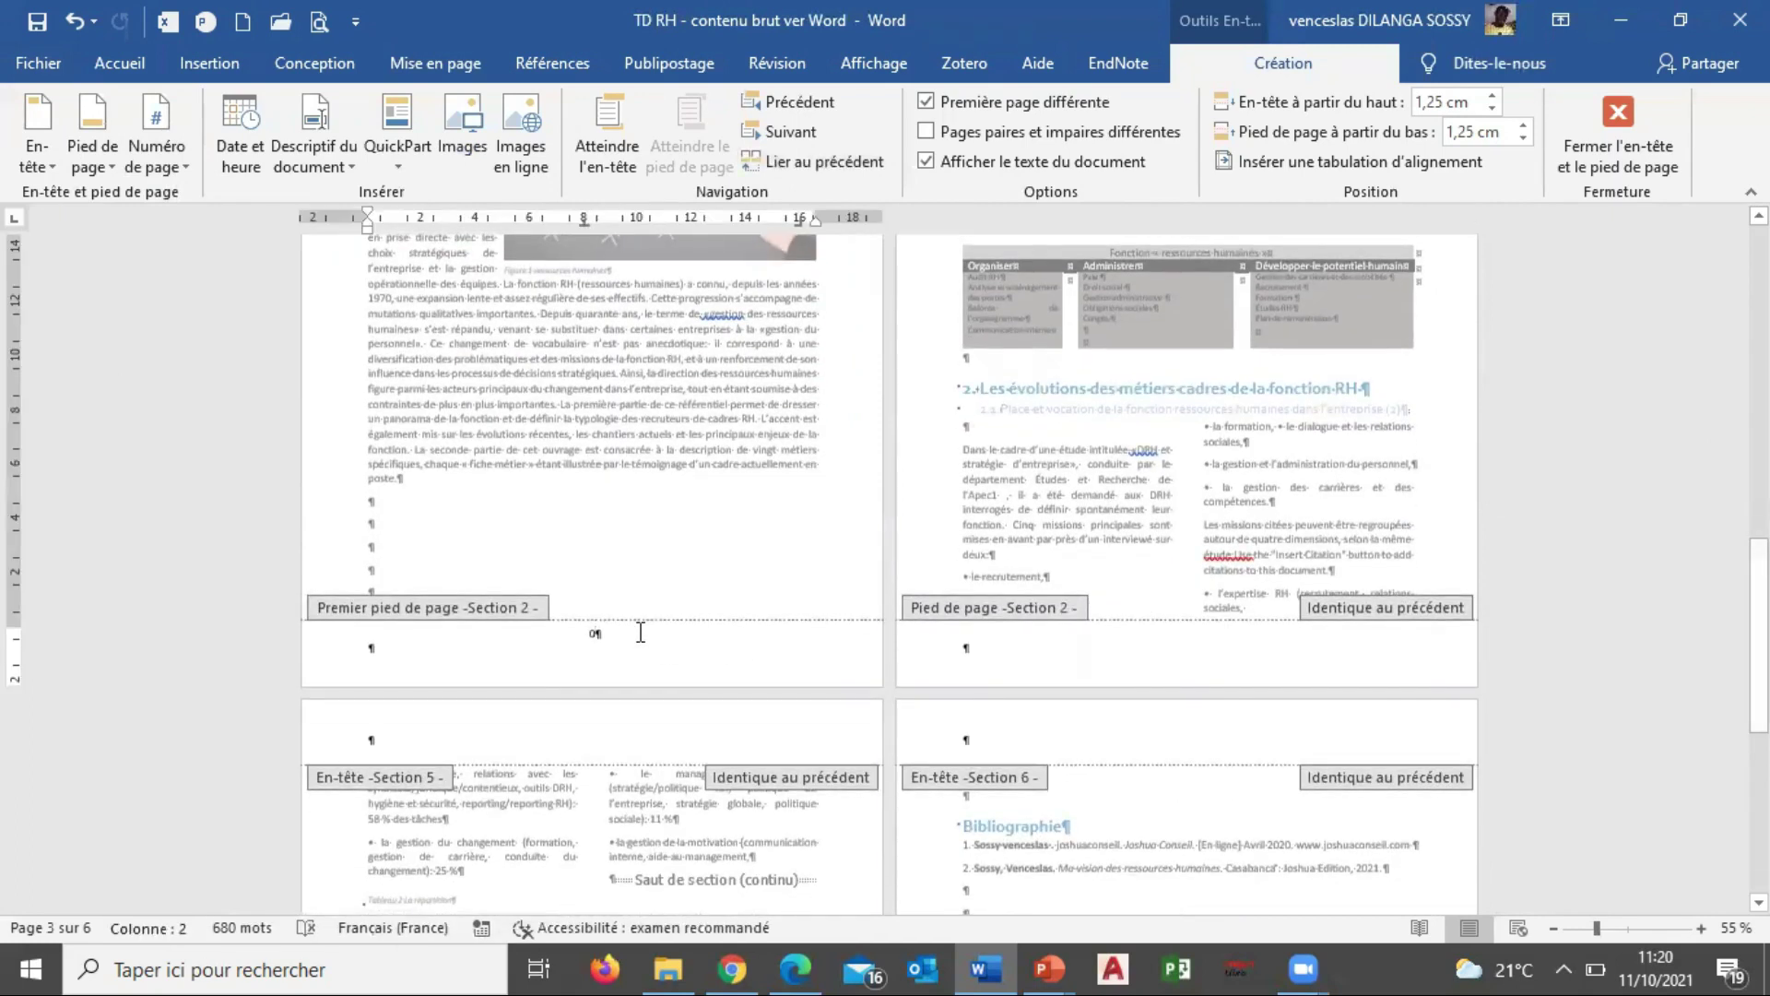
left_click_drag(1760, 645, 1759, 658)
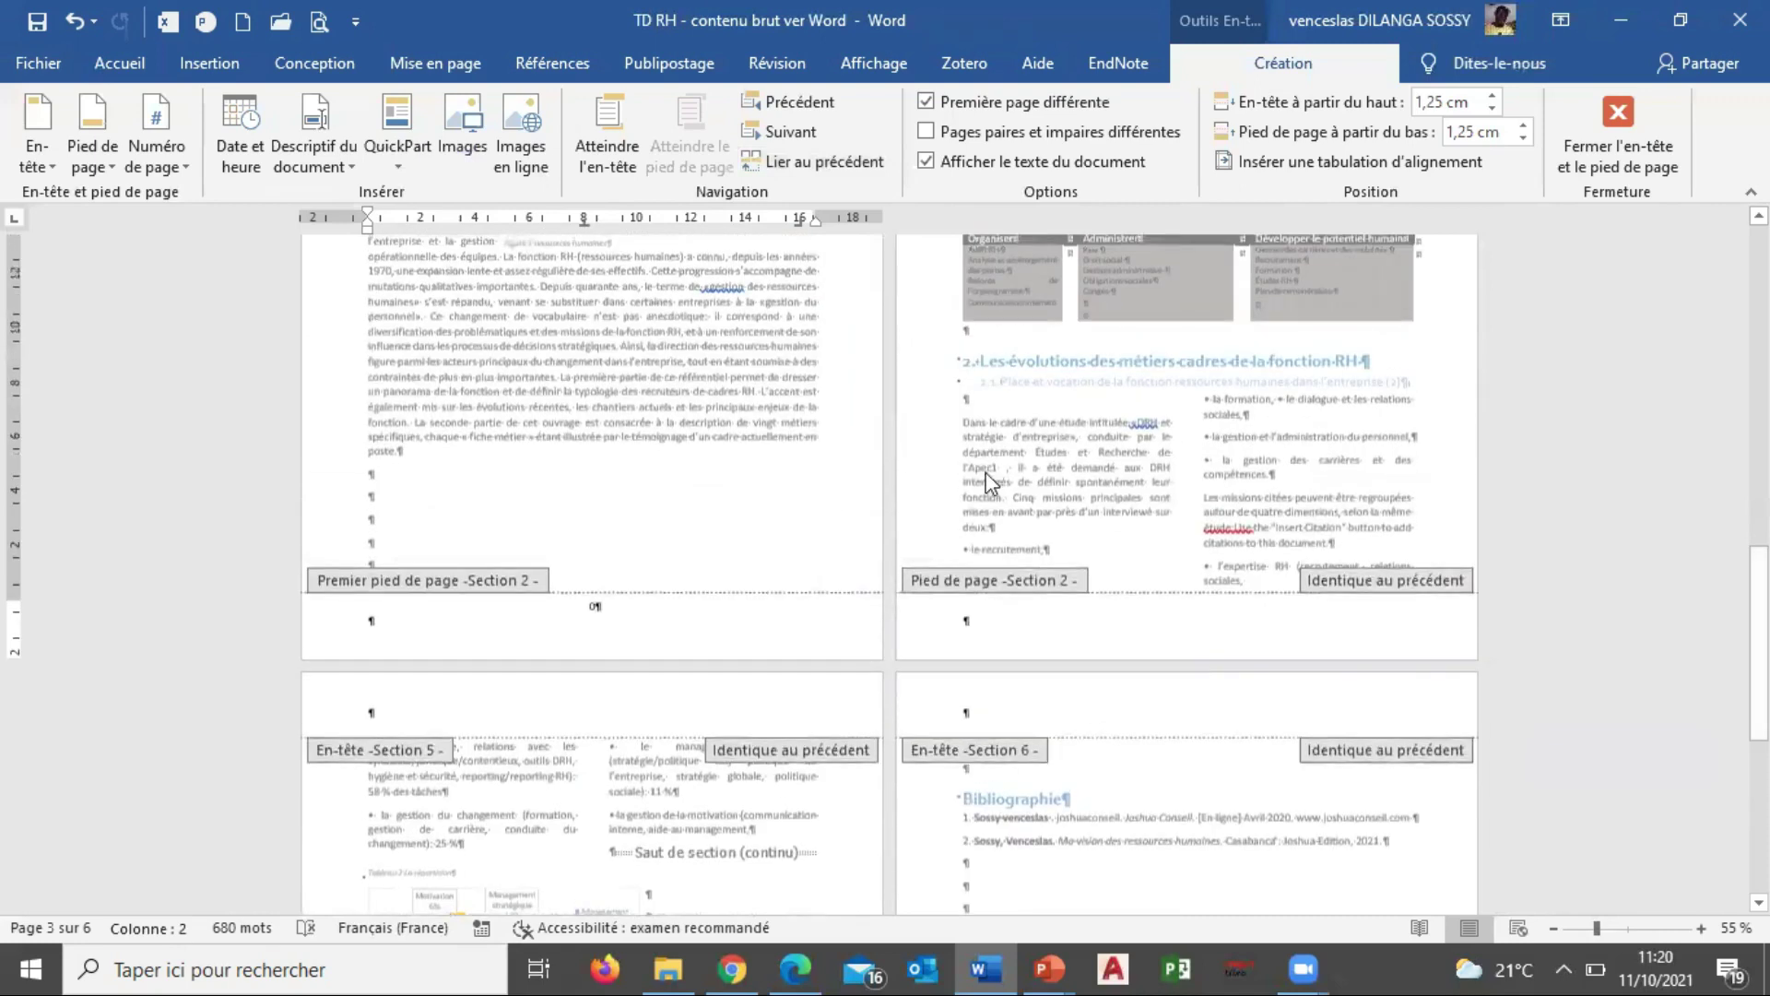
left_click(975, 115)
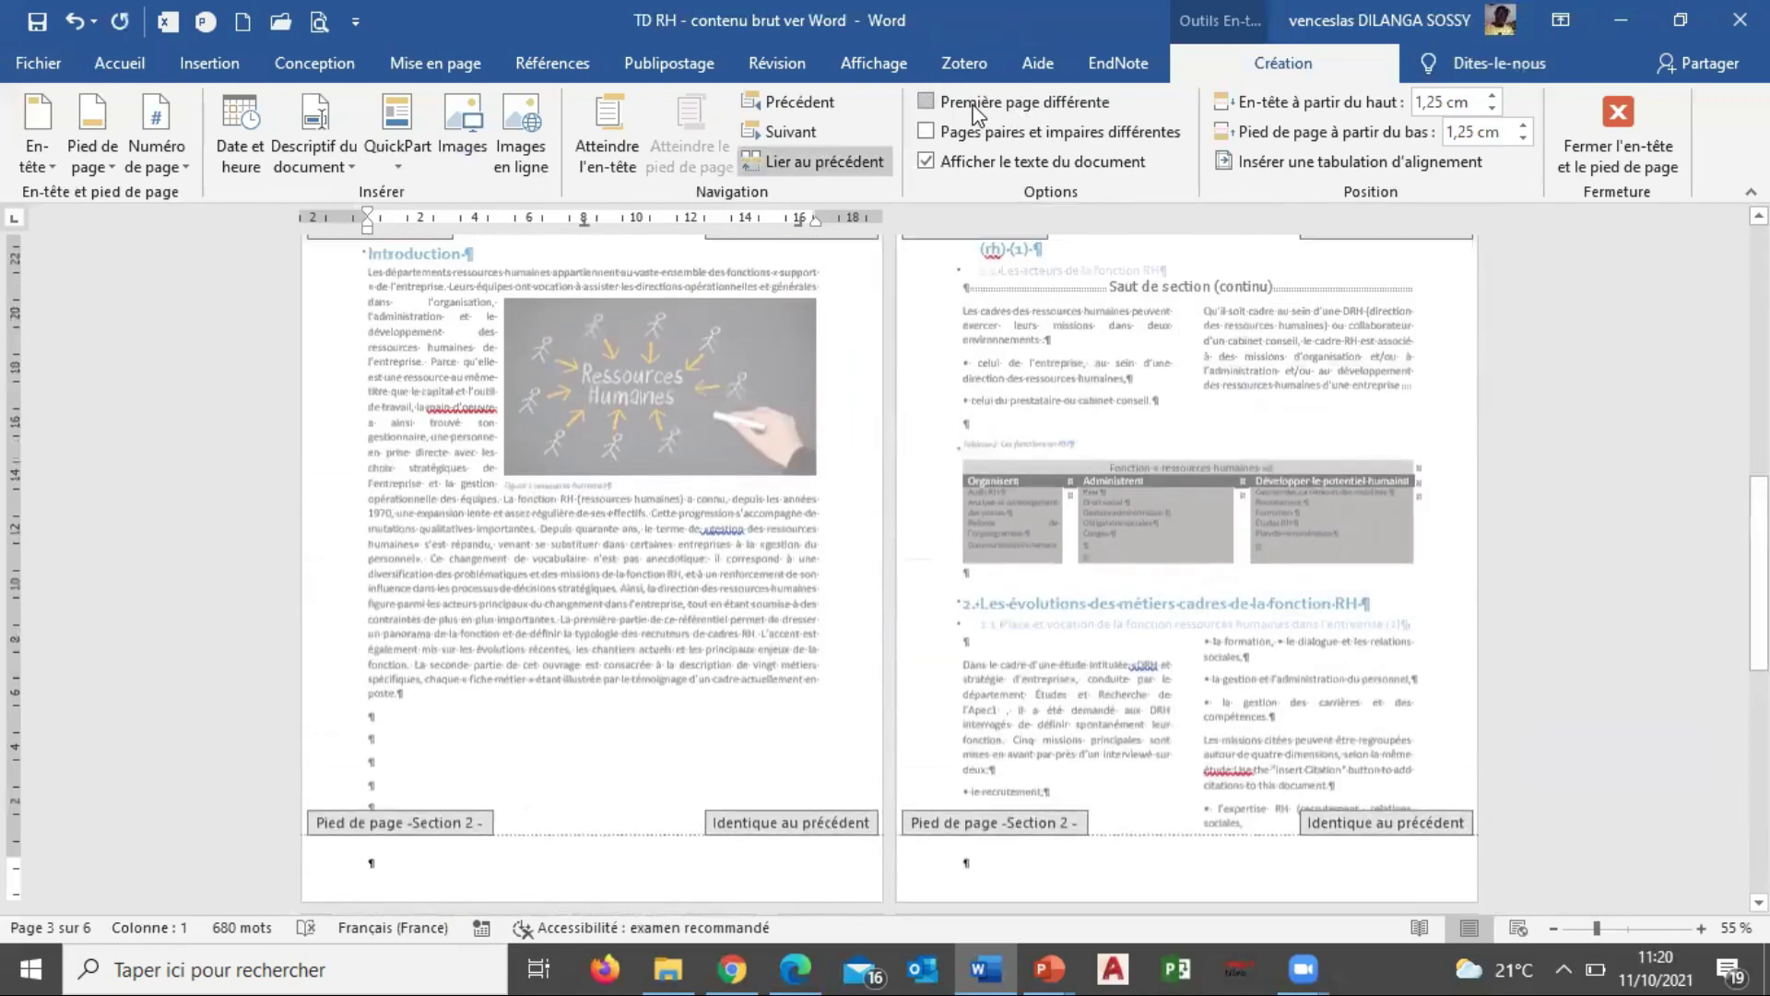
Insert bottom-of-page numbers in the Cercle style in the Section 2 footer.
left_click(166, 163)
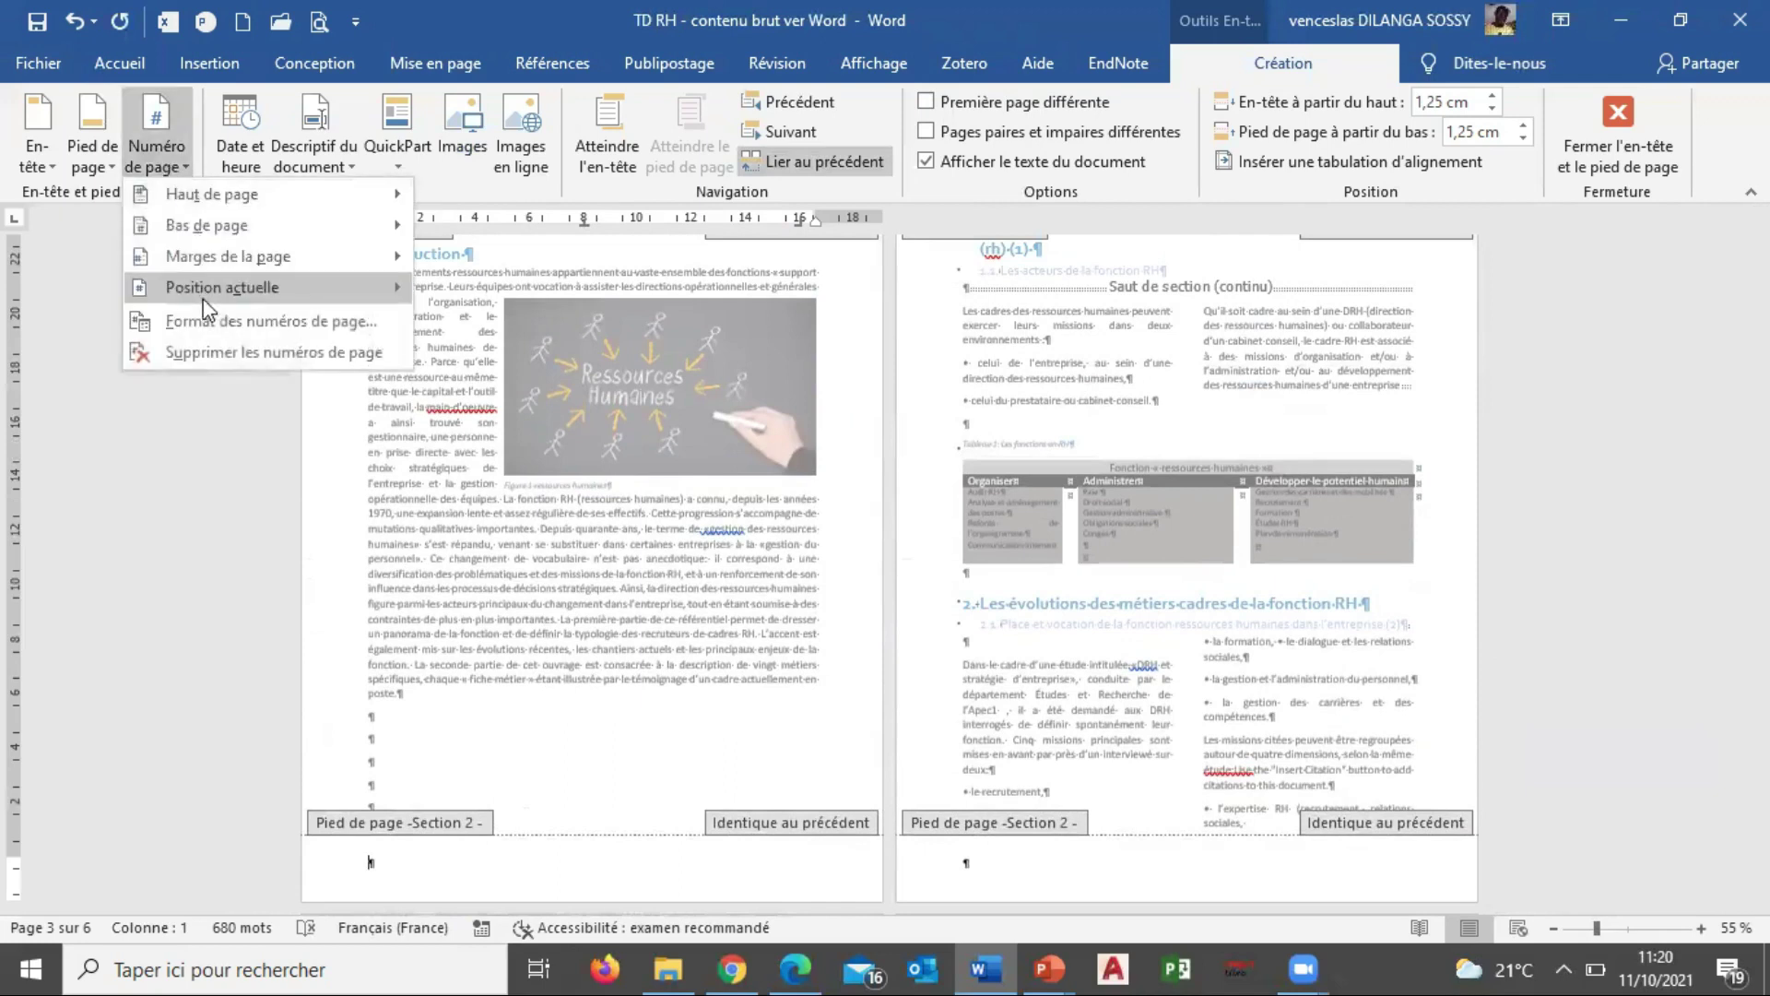
mouse_move(293, 263)
mouse_move(282, 225)
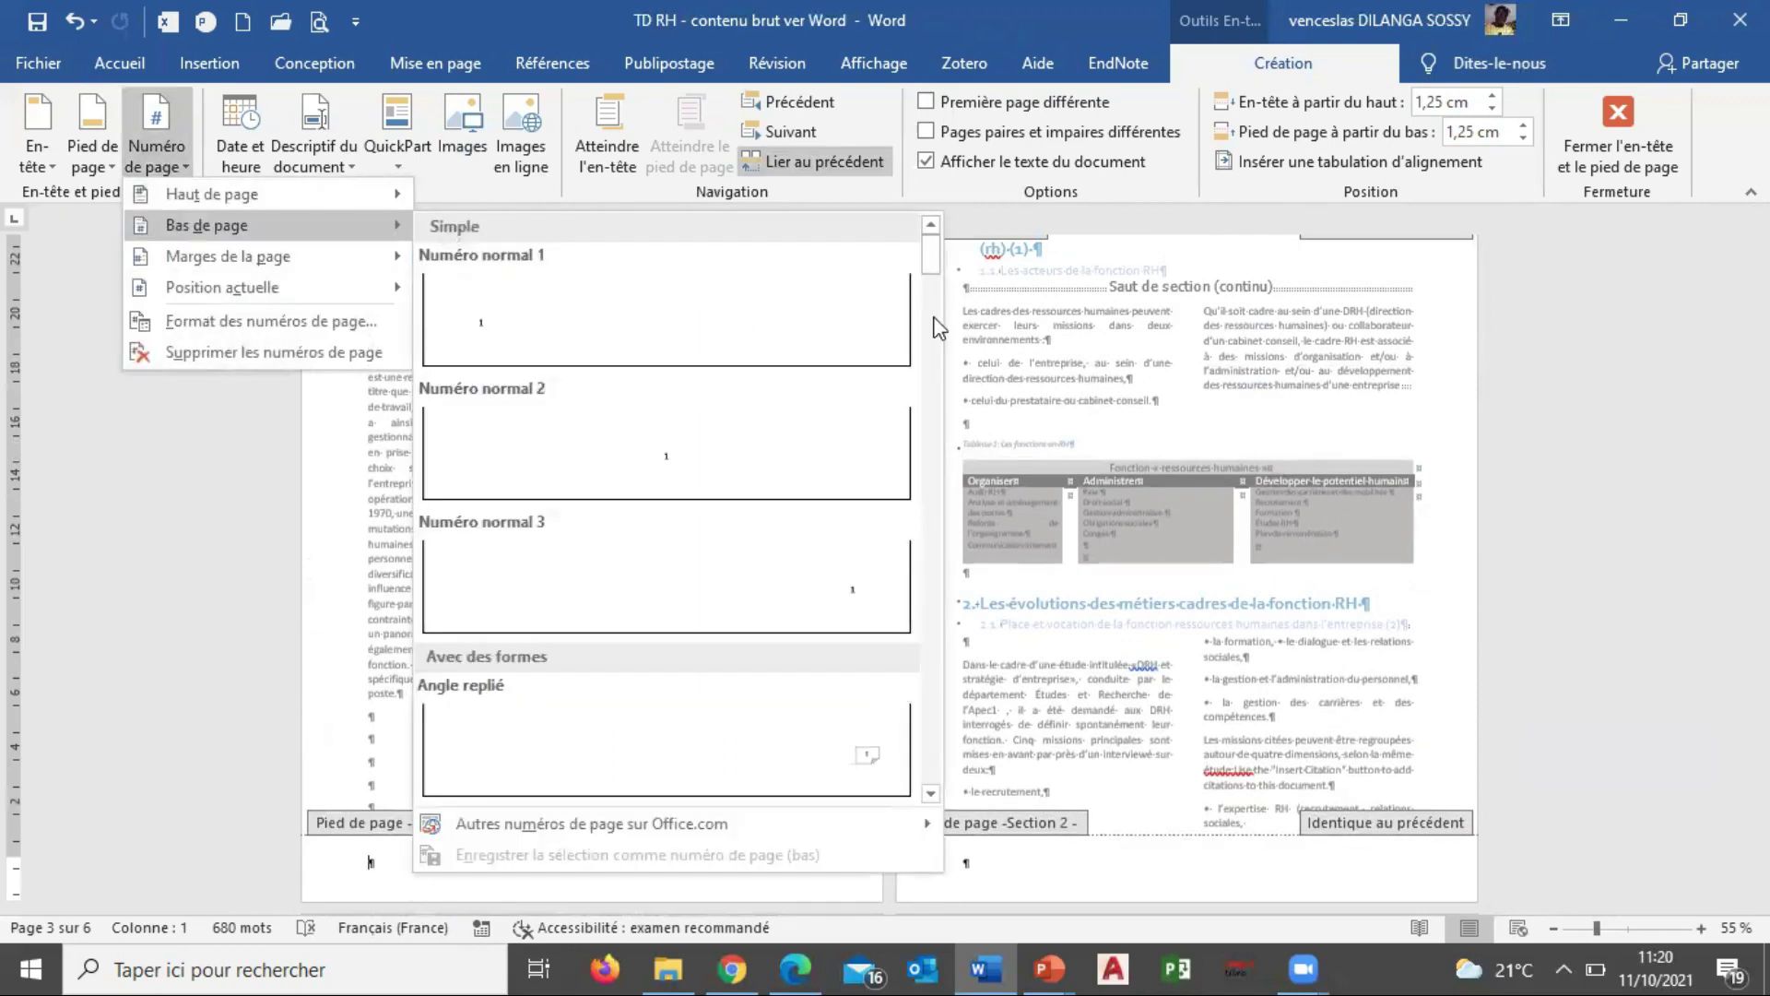
scroll(937, 281, "down", 6)
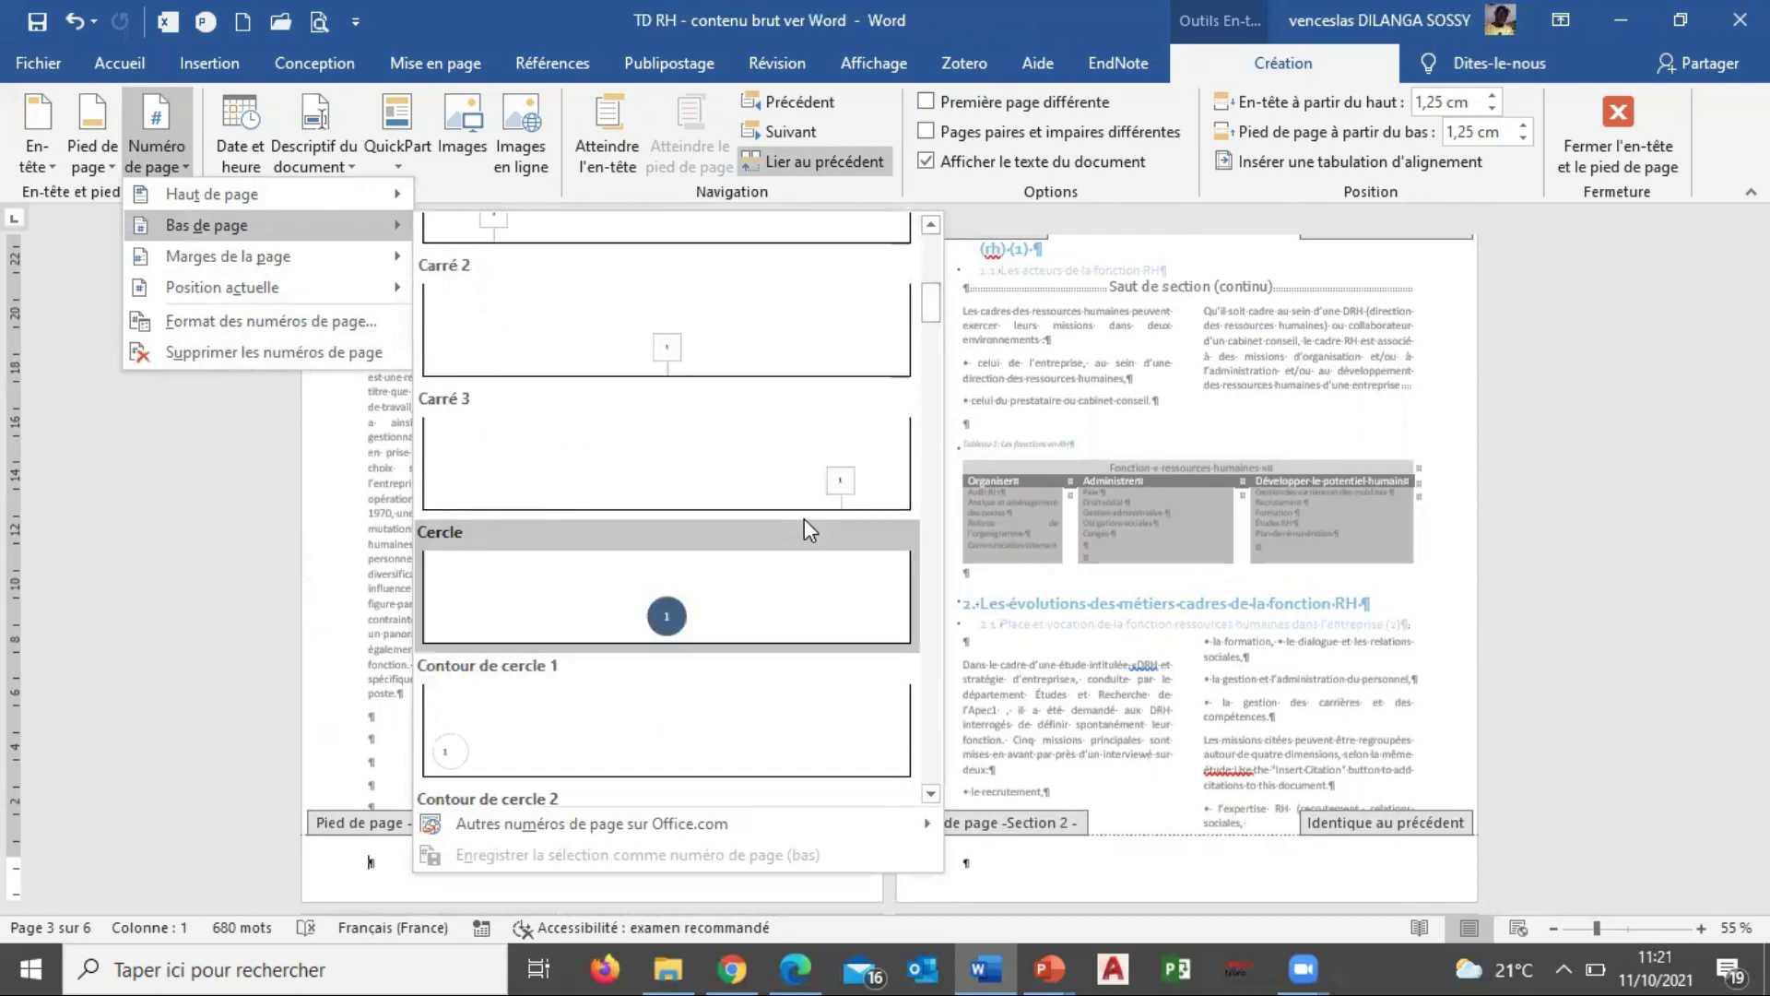
left_click(805, 518)
Replace the Section 2 footer's page numbers with the bottom-of-page Carré 3 style.
left_click(164, 155)
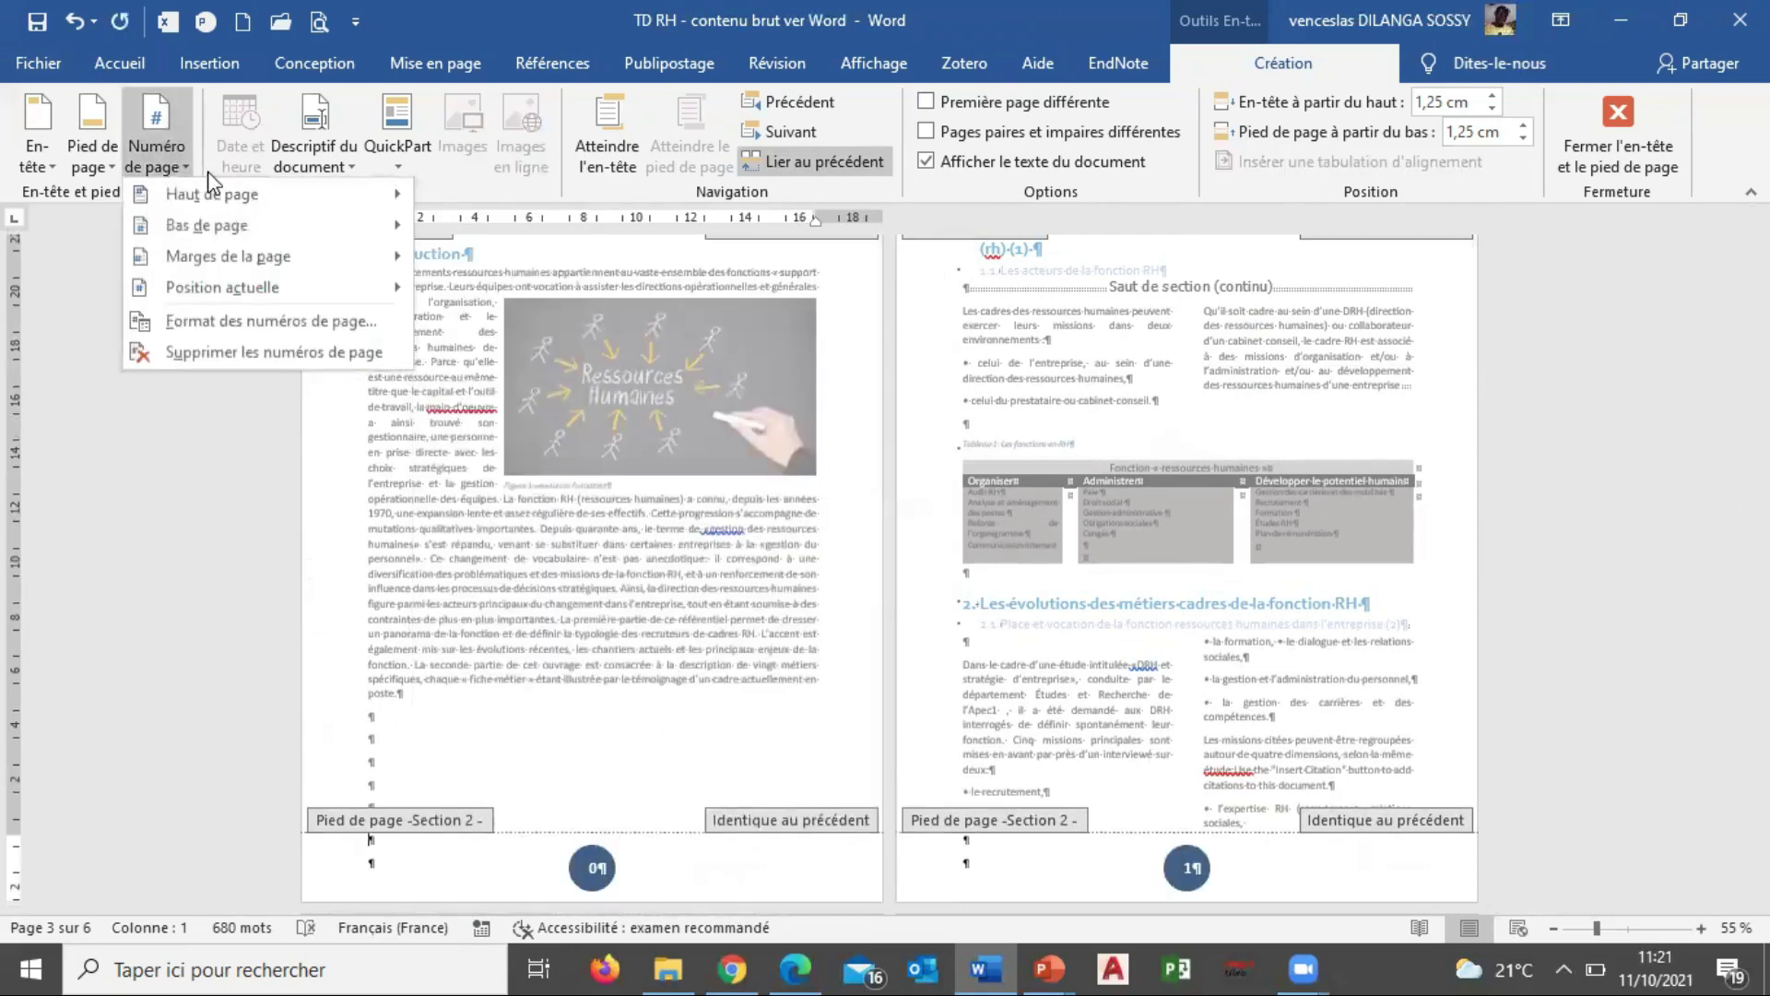
mouse_move(300, 233)
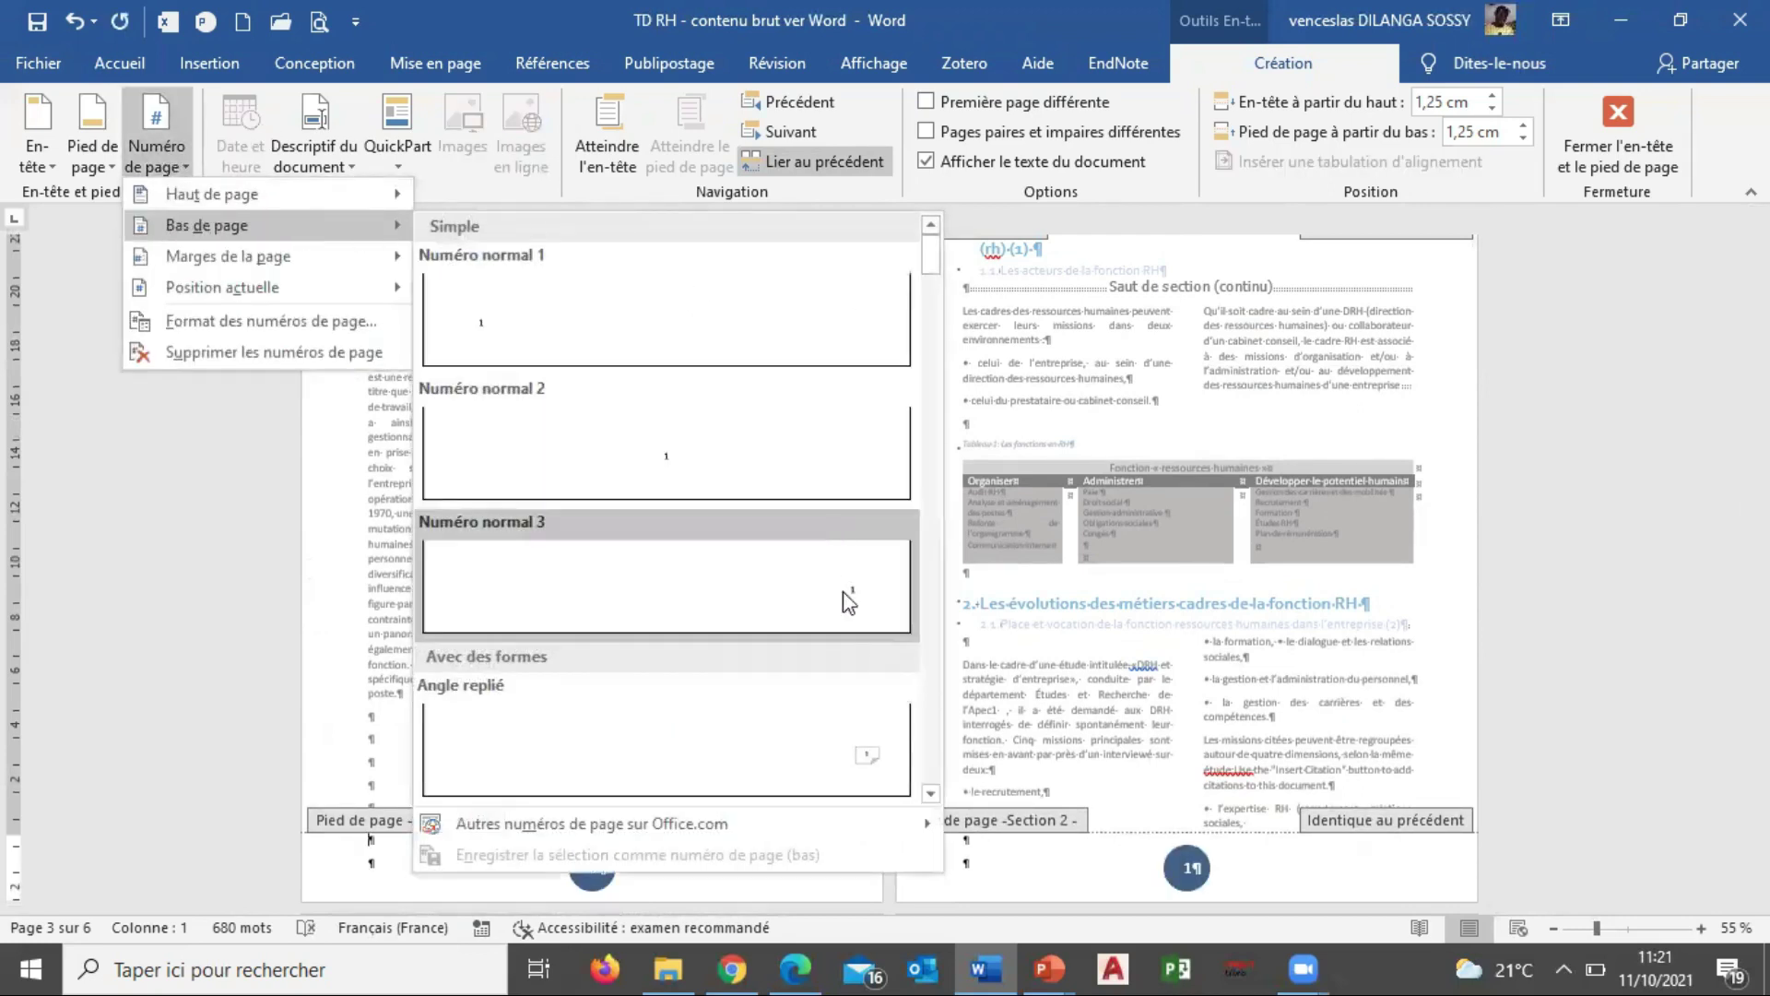
left_click_drag(934, 255, 934, 301)
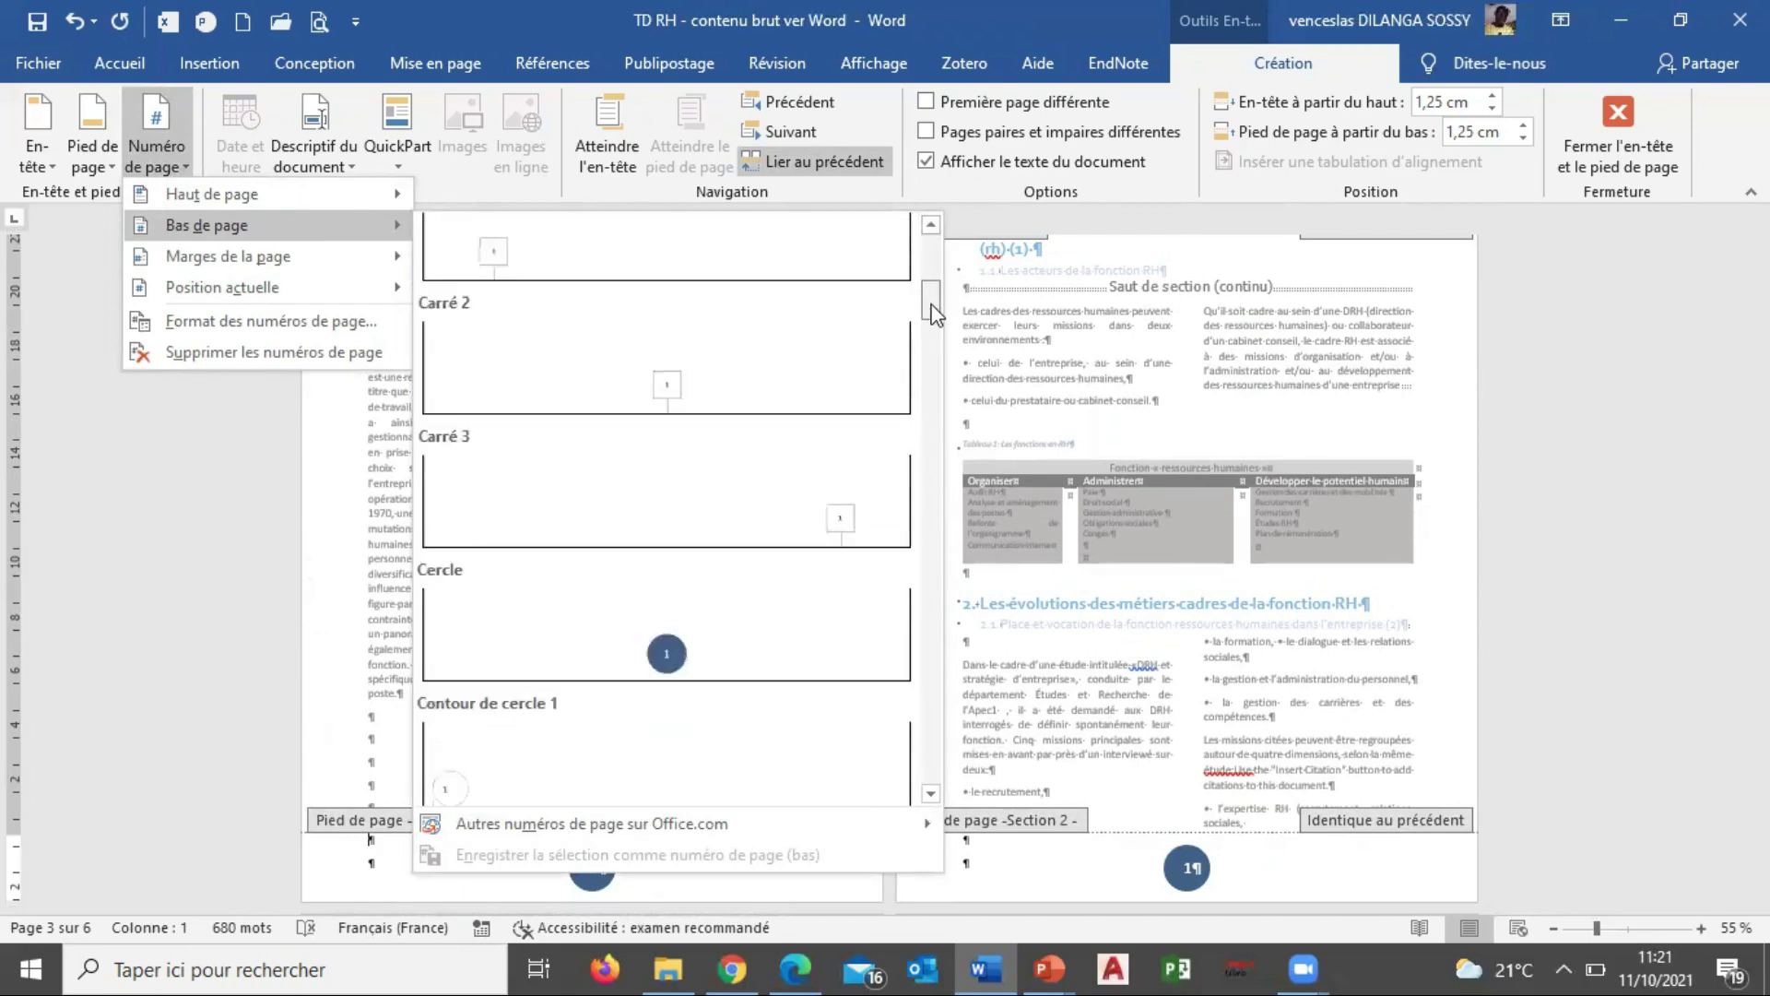
left_click(867, 510)
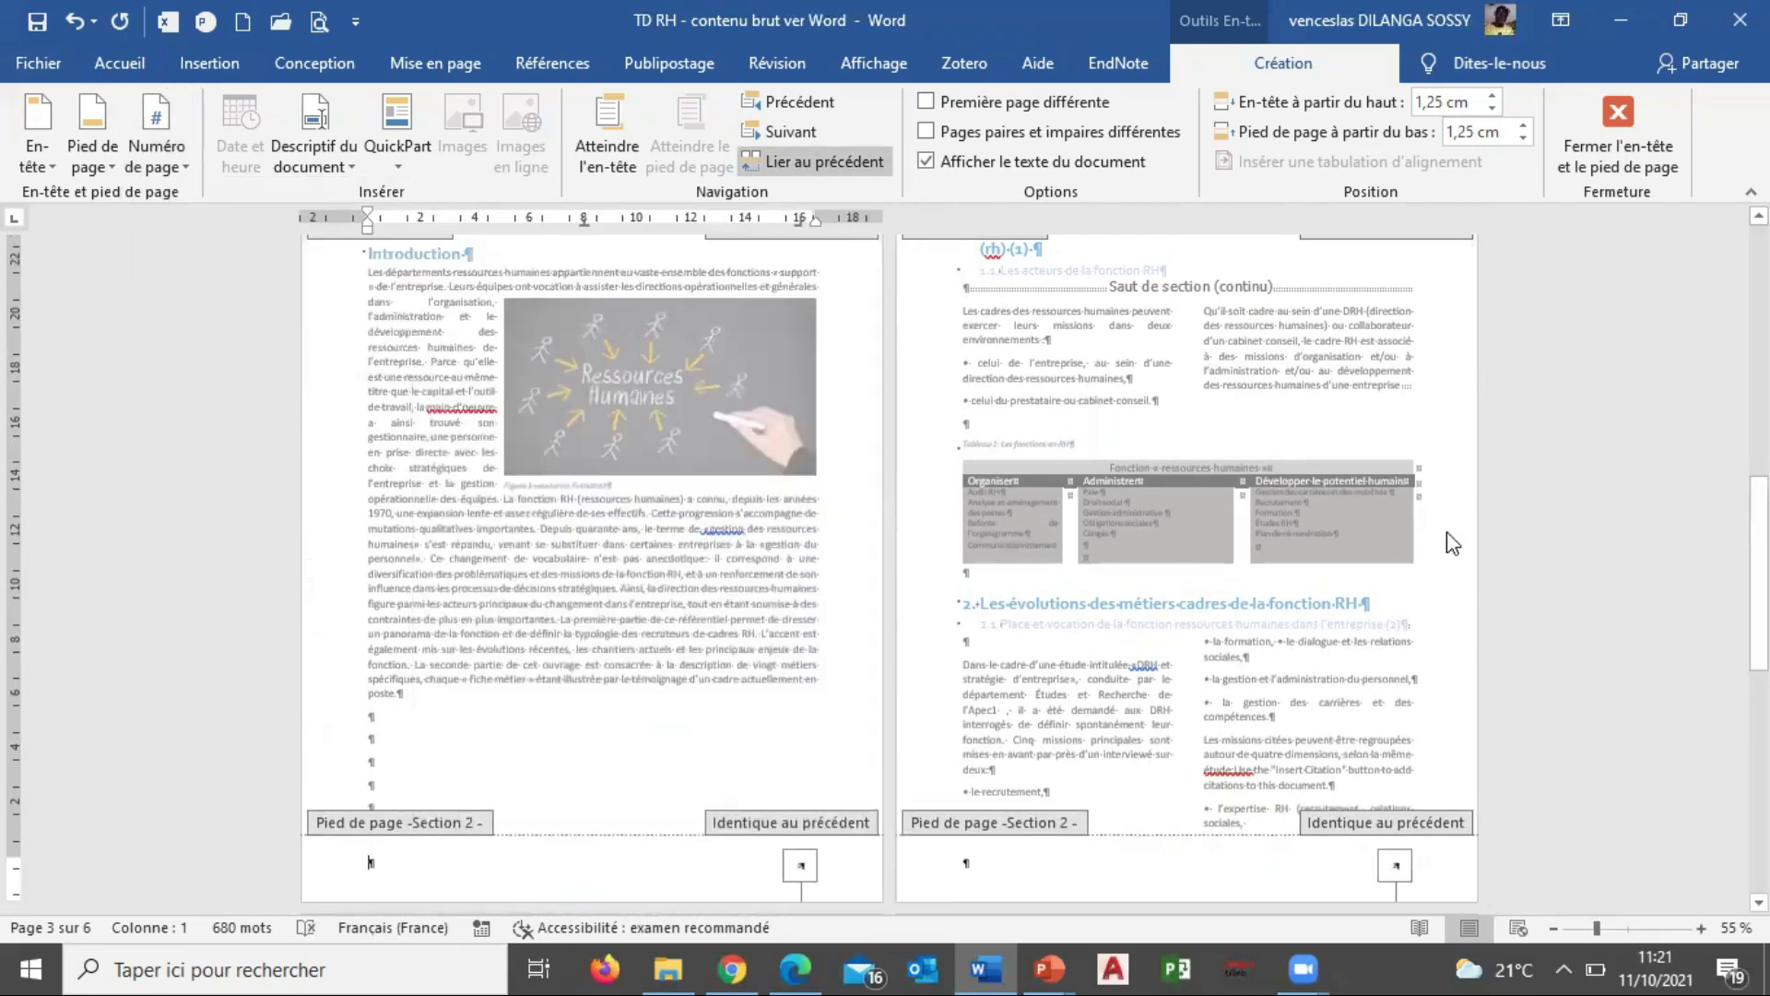
Set the Section 2 page numbering to start at 1 in the page number format and dismiss the chapter-number notice.
left_click_drag(1760, 574, 1759, 628)
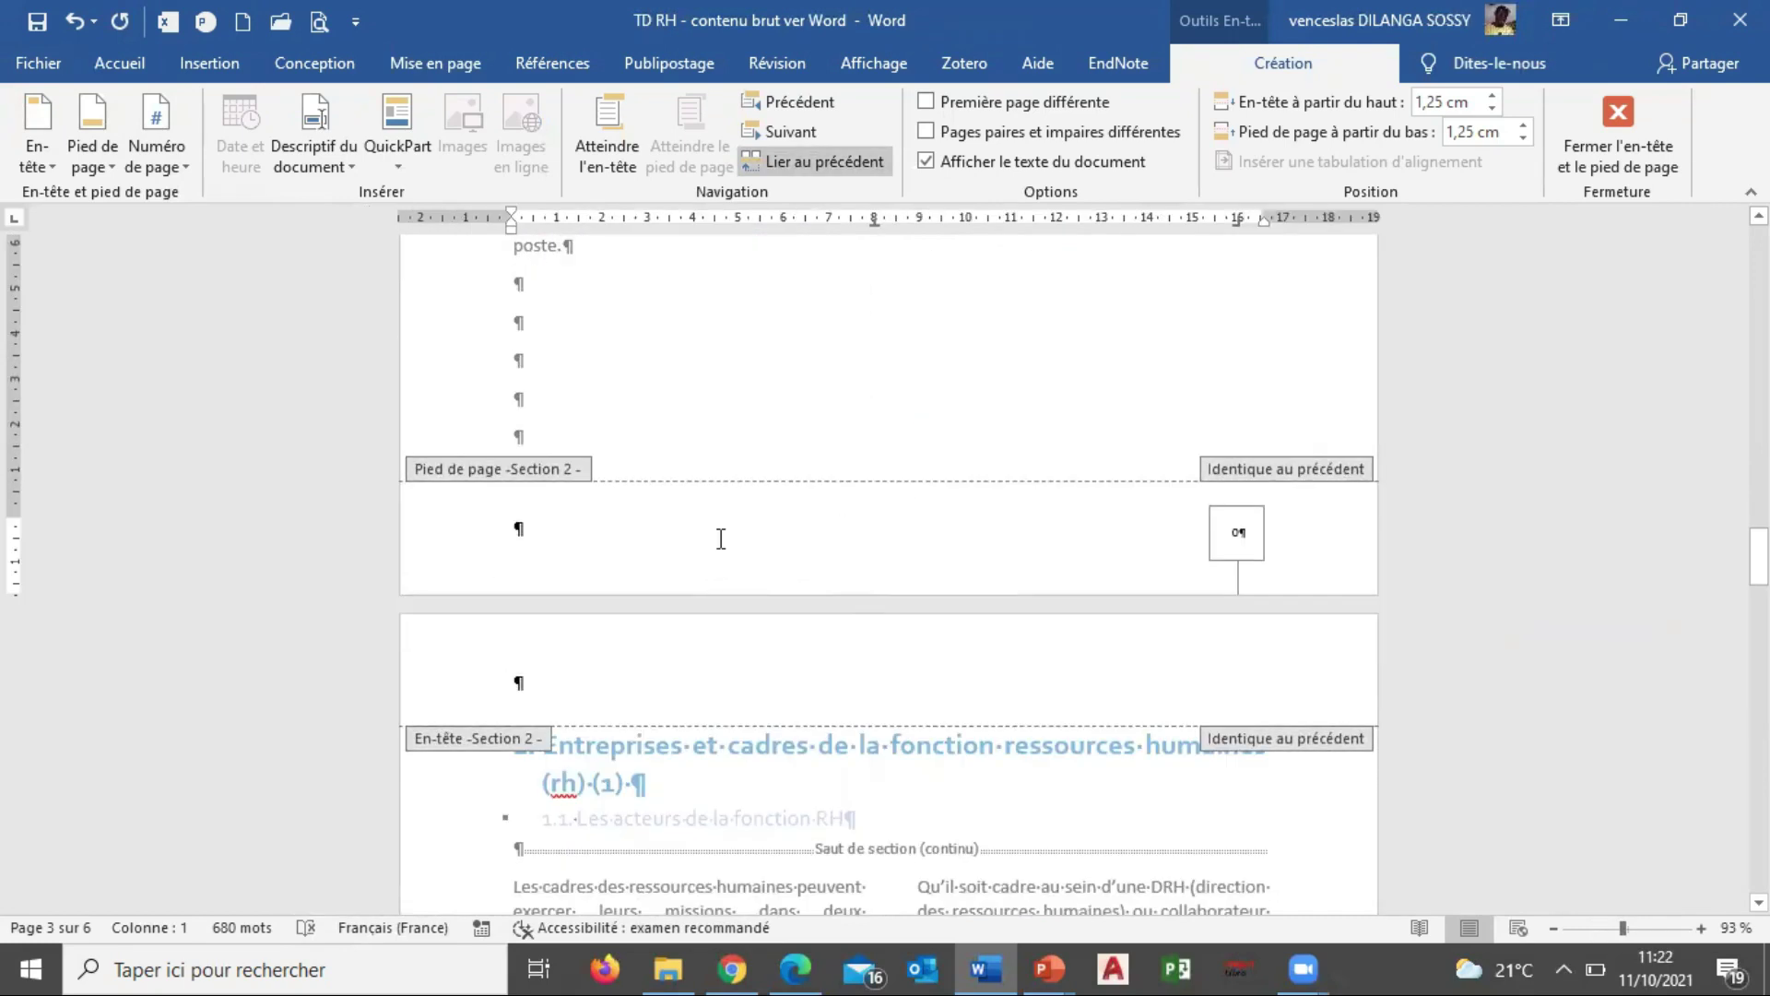
left_click(156, 147)
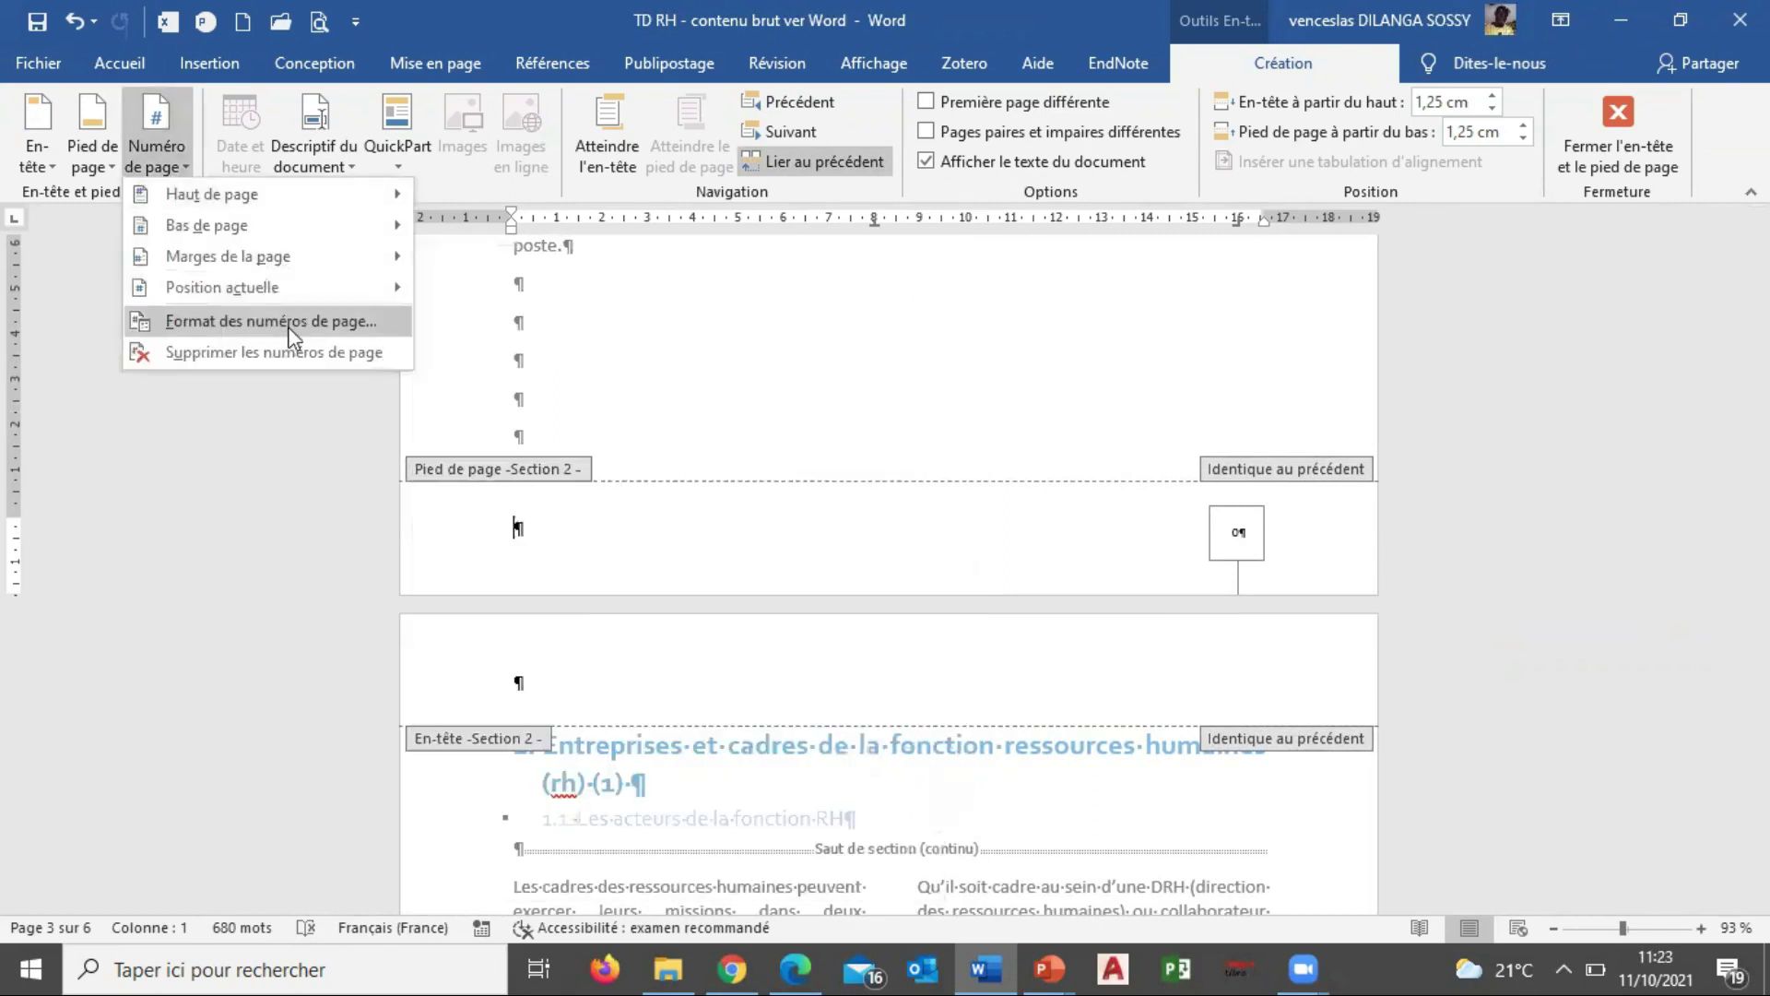
left_click(238, 322)
left_click(997, 547)
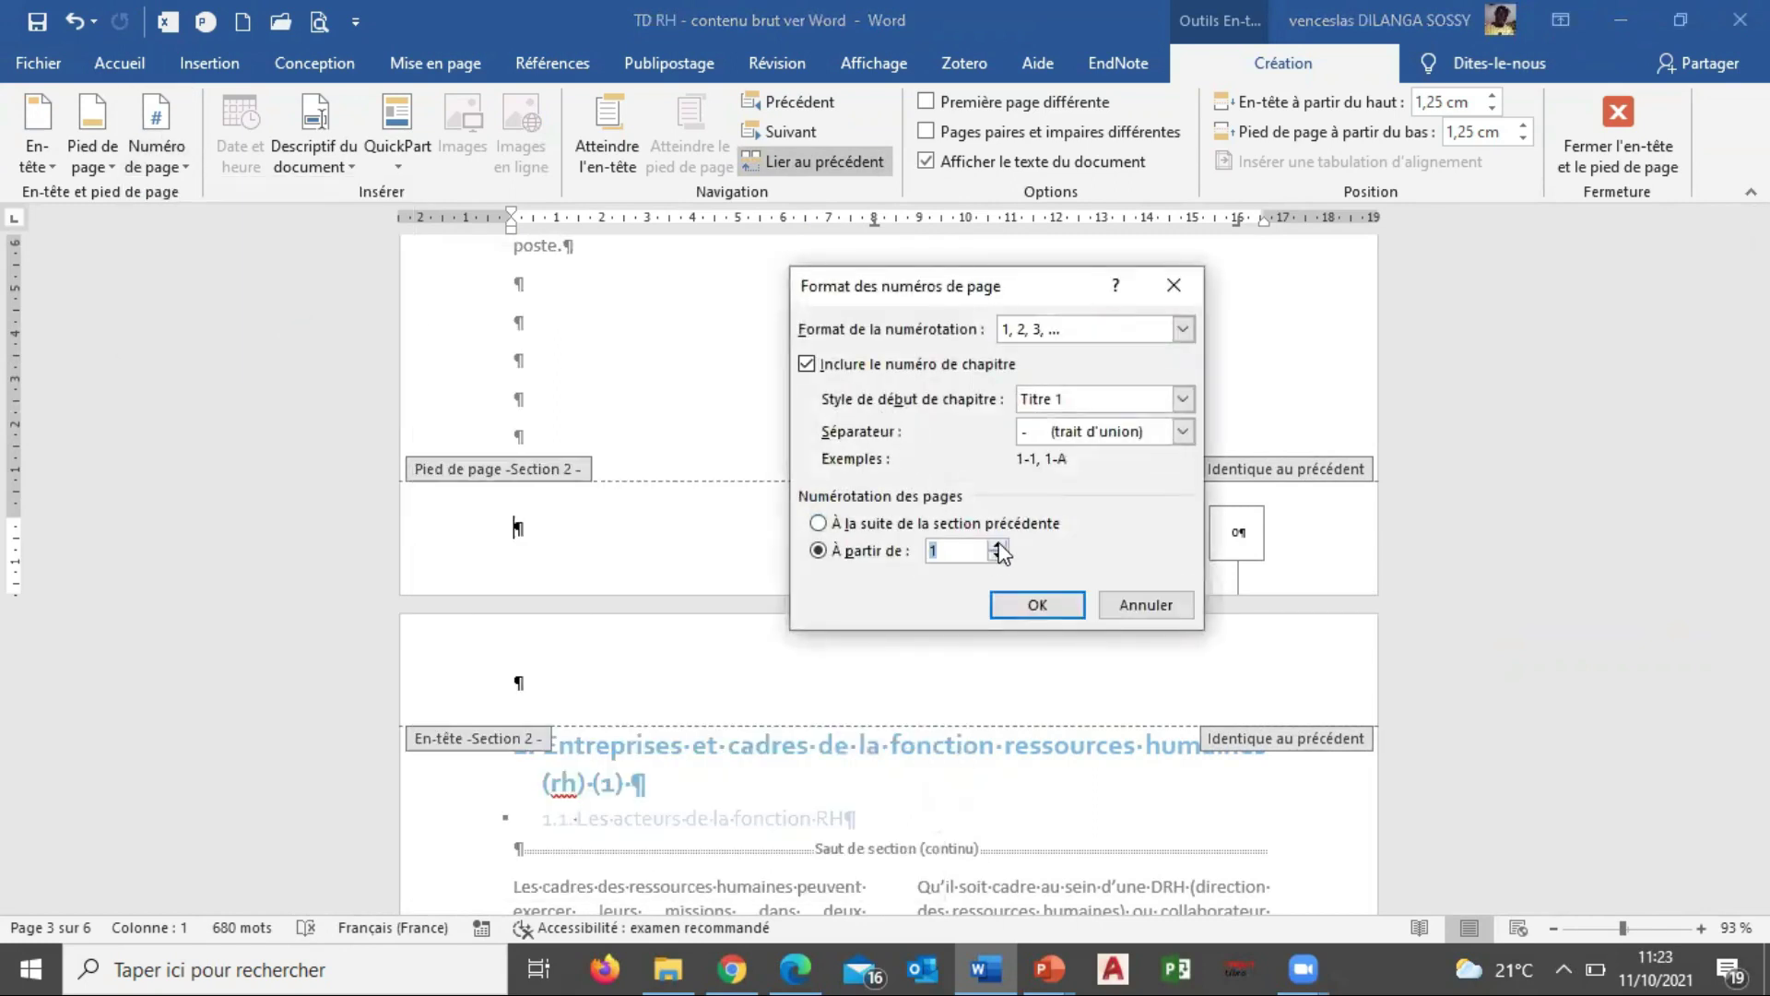
left_click(1035, 606)
left_click(959, 564)
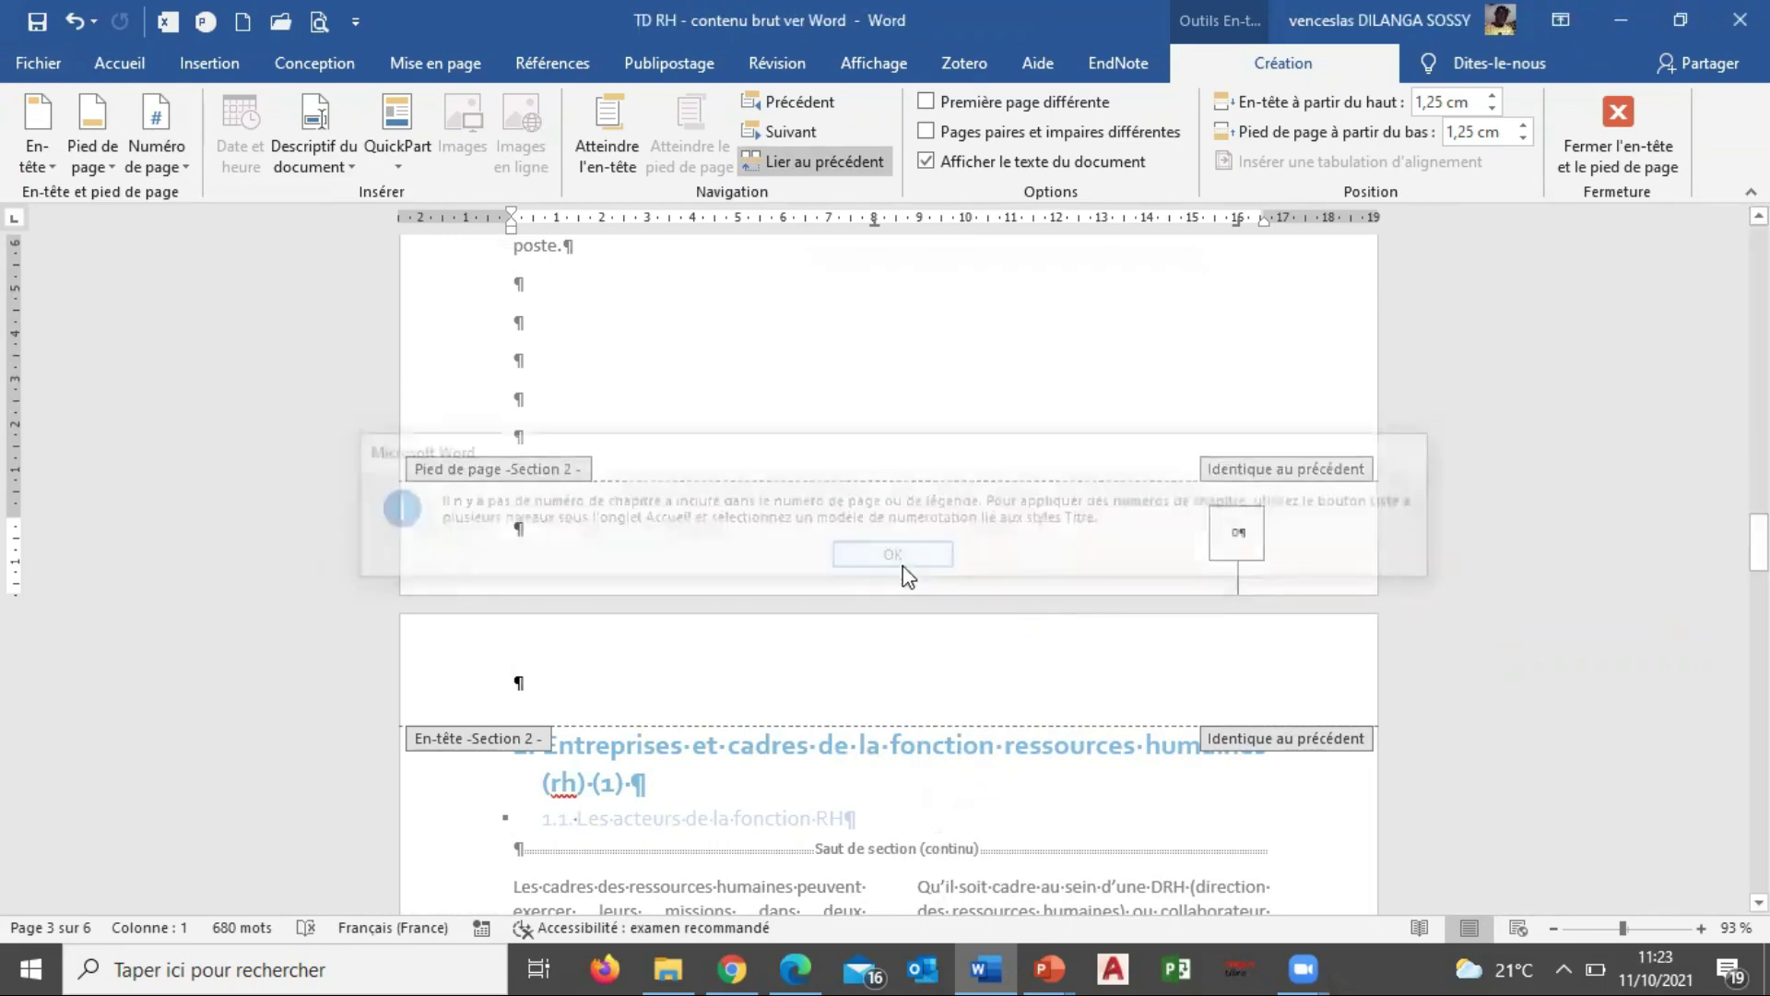
Review the cover, Sommaire and Introduction pages to check where page numbering is left out and where Section 2 begins.
left_click_drag(1759, 530, 1760, 844)
left_click_drag(1616, 923, 1610, 928)
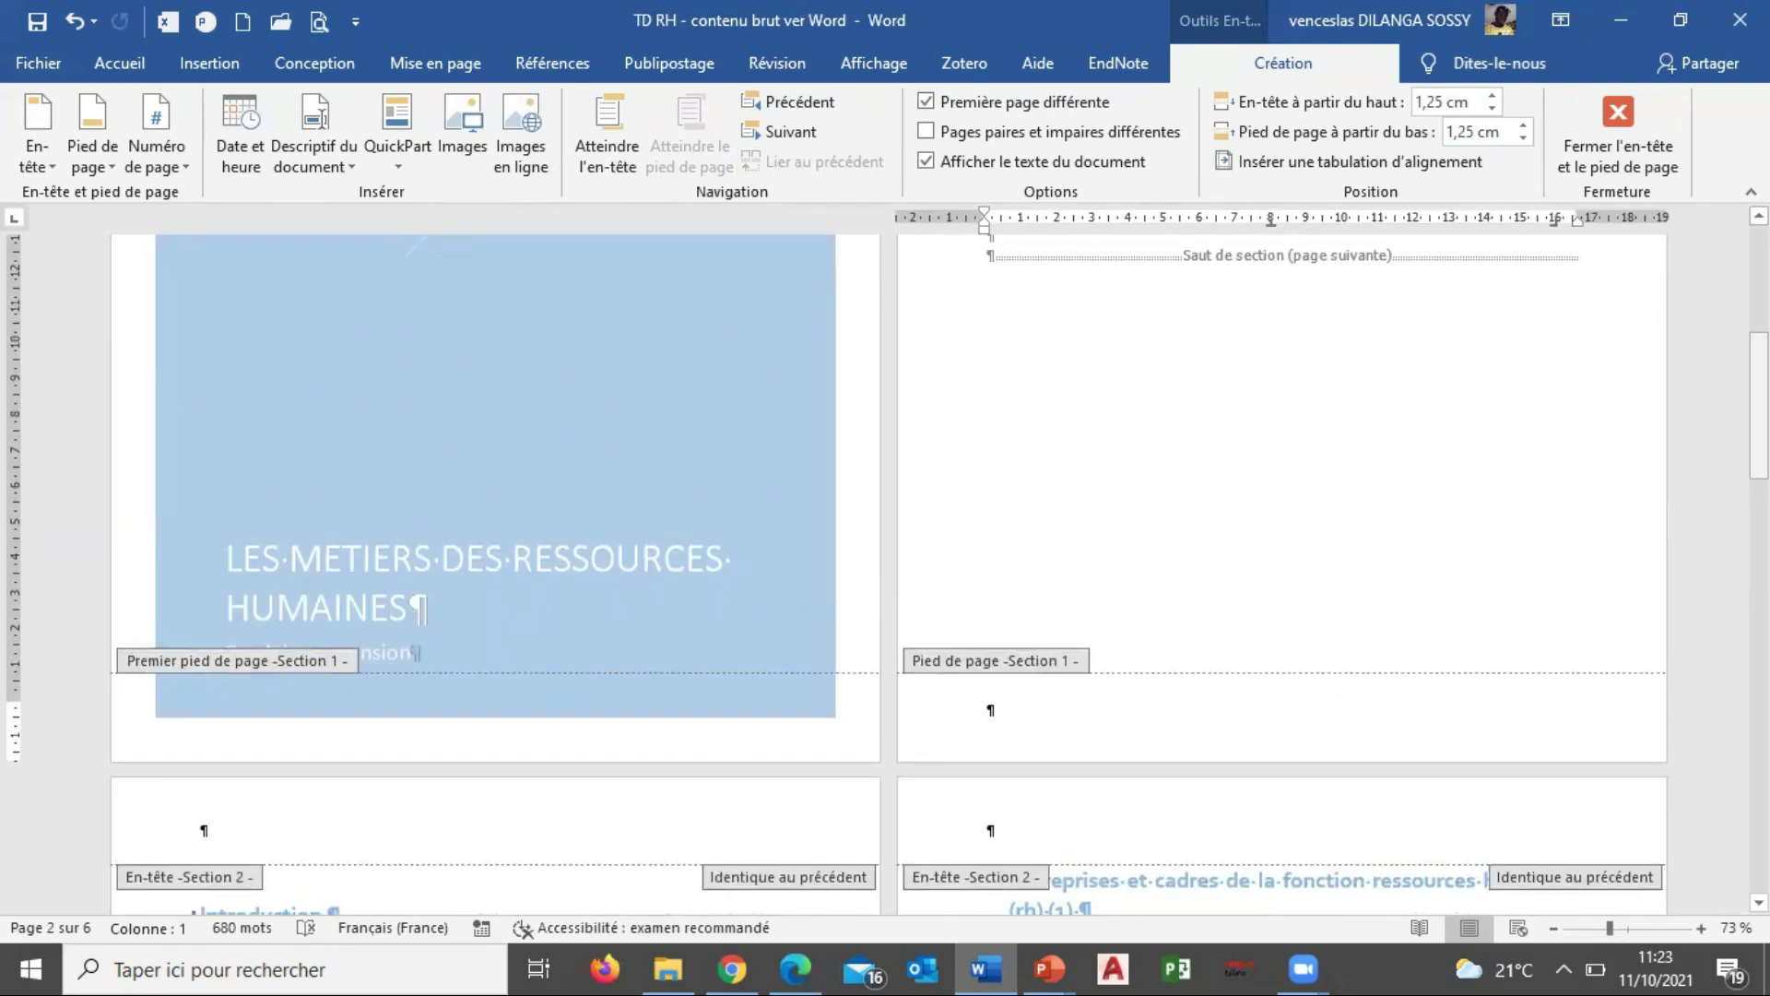
left_click_drag(1759, 411, 1759, 302)
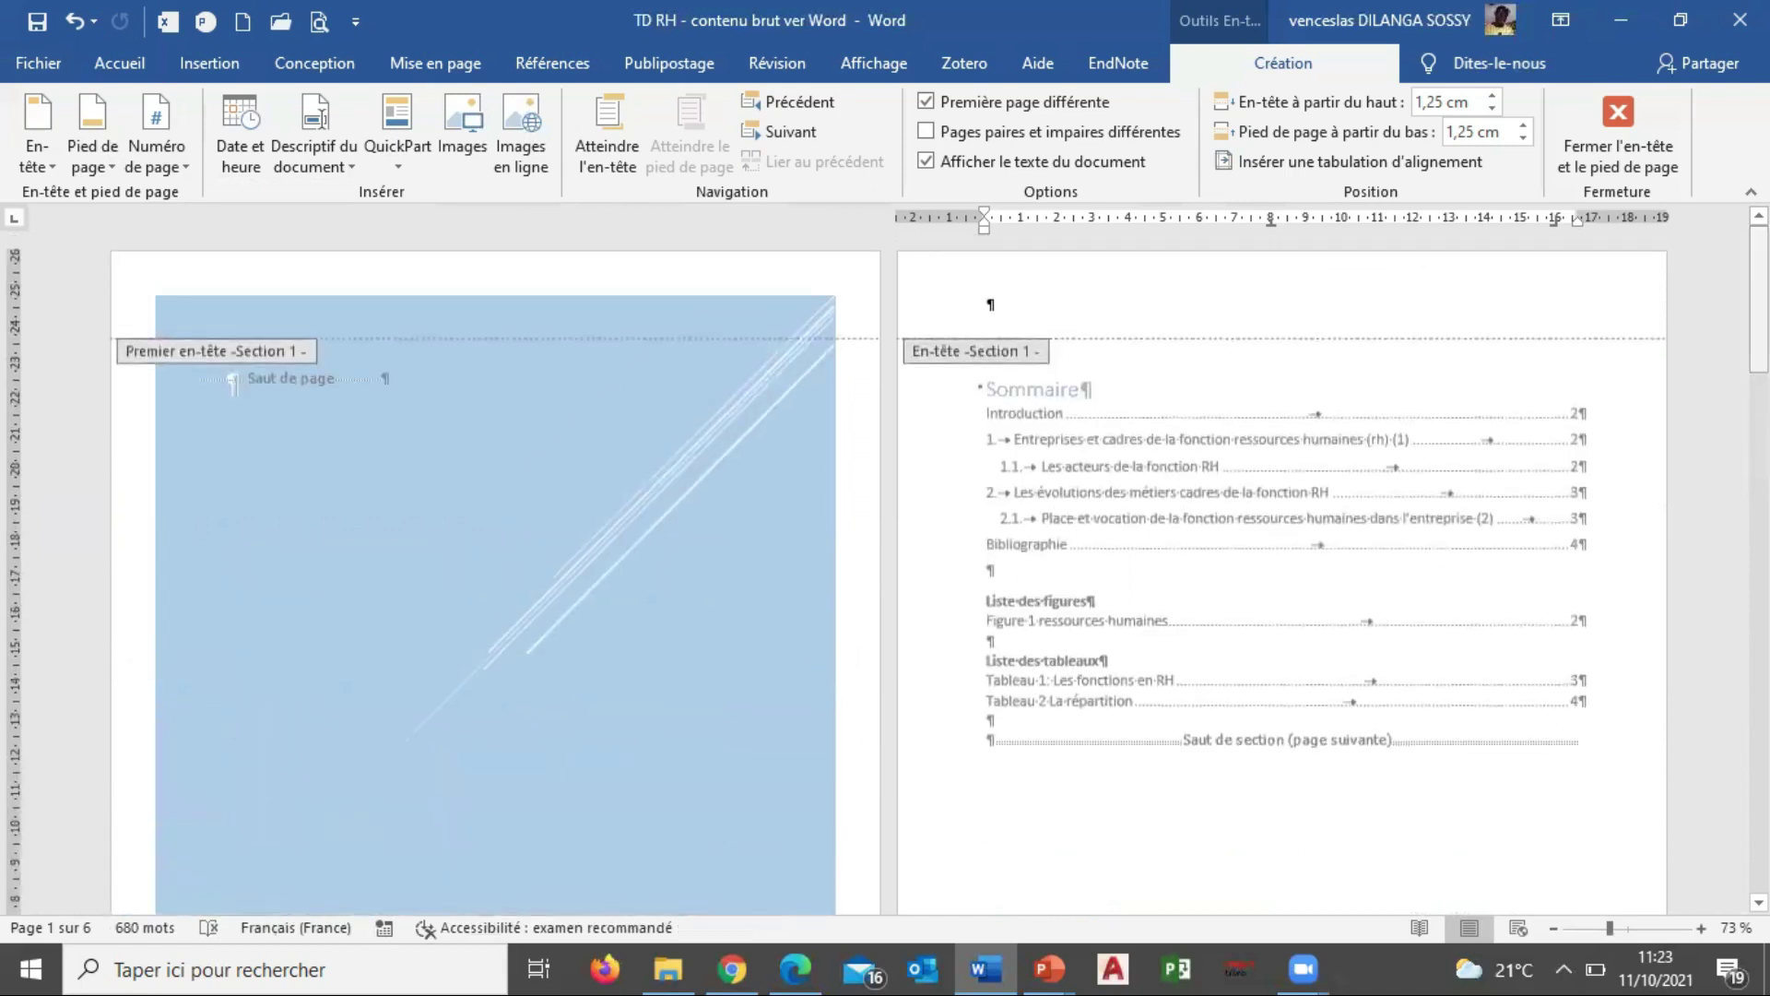
left_click_drag(1759, 306, 1760, 456)
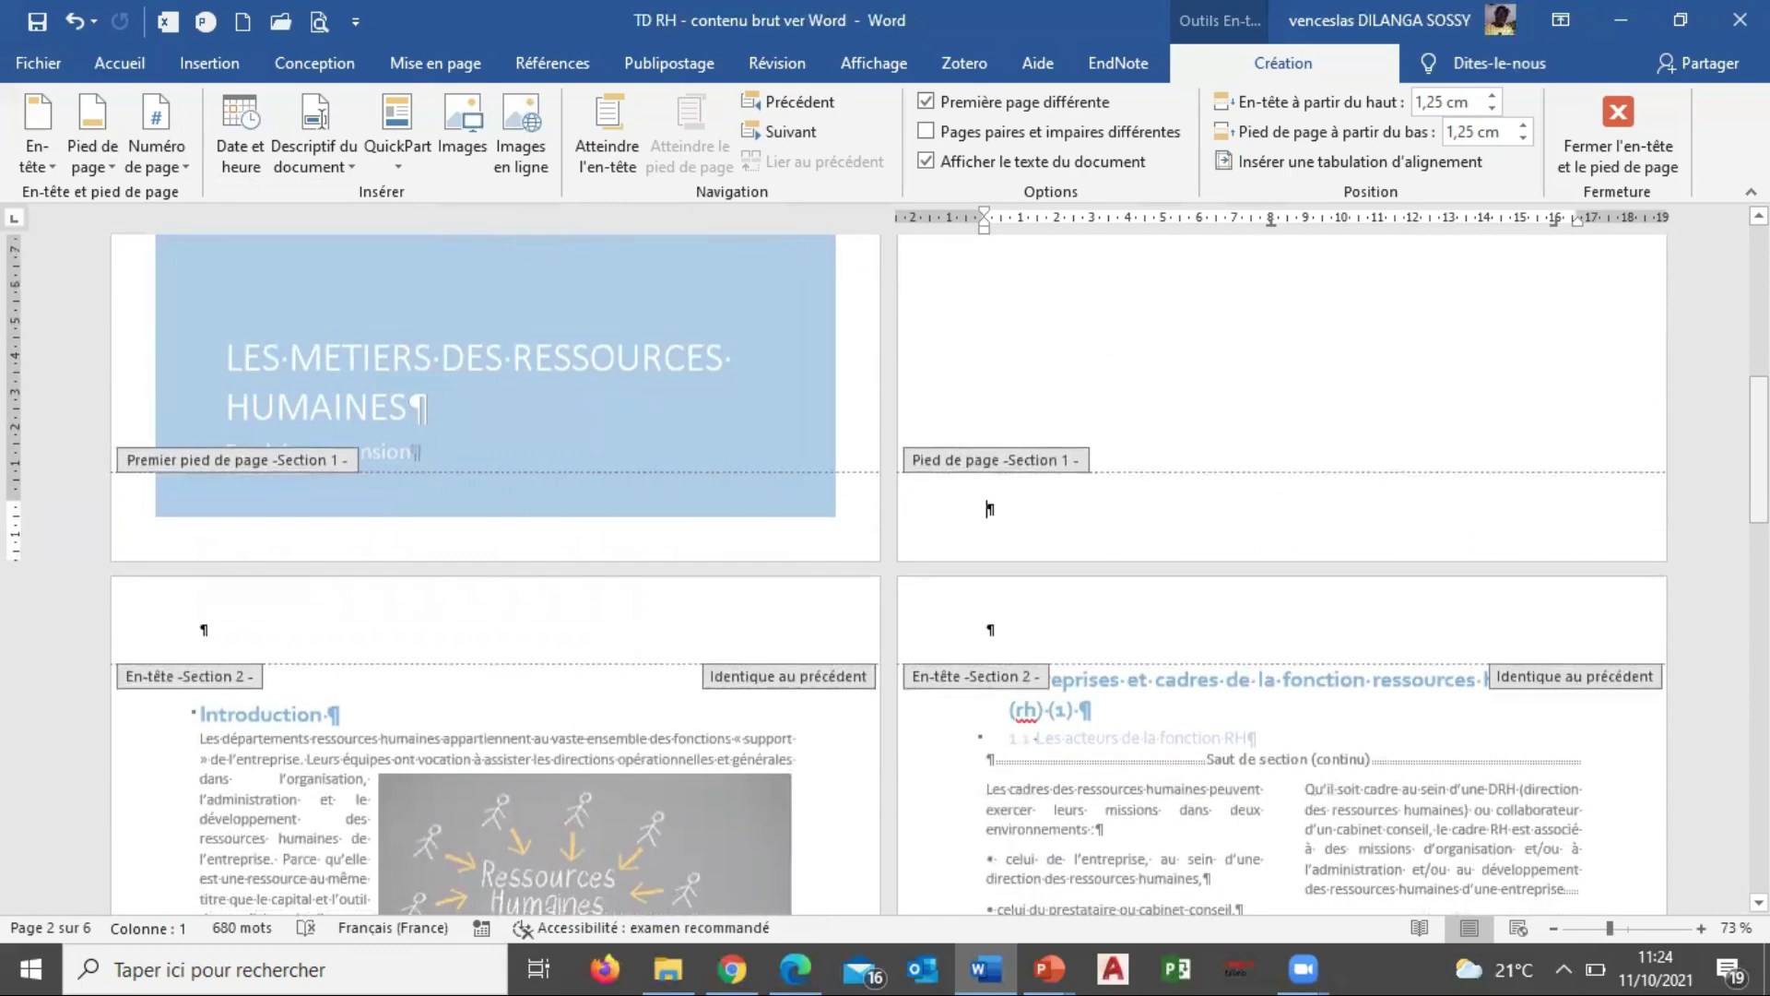
left_click_drag(1759, 451, 1759, 577)
scroll(225, 467, "up", 3)
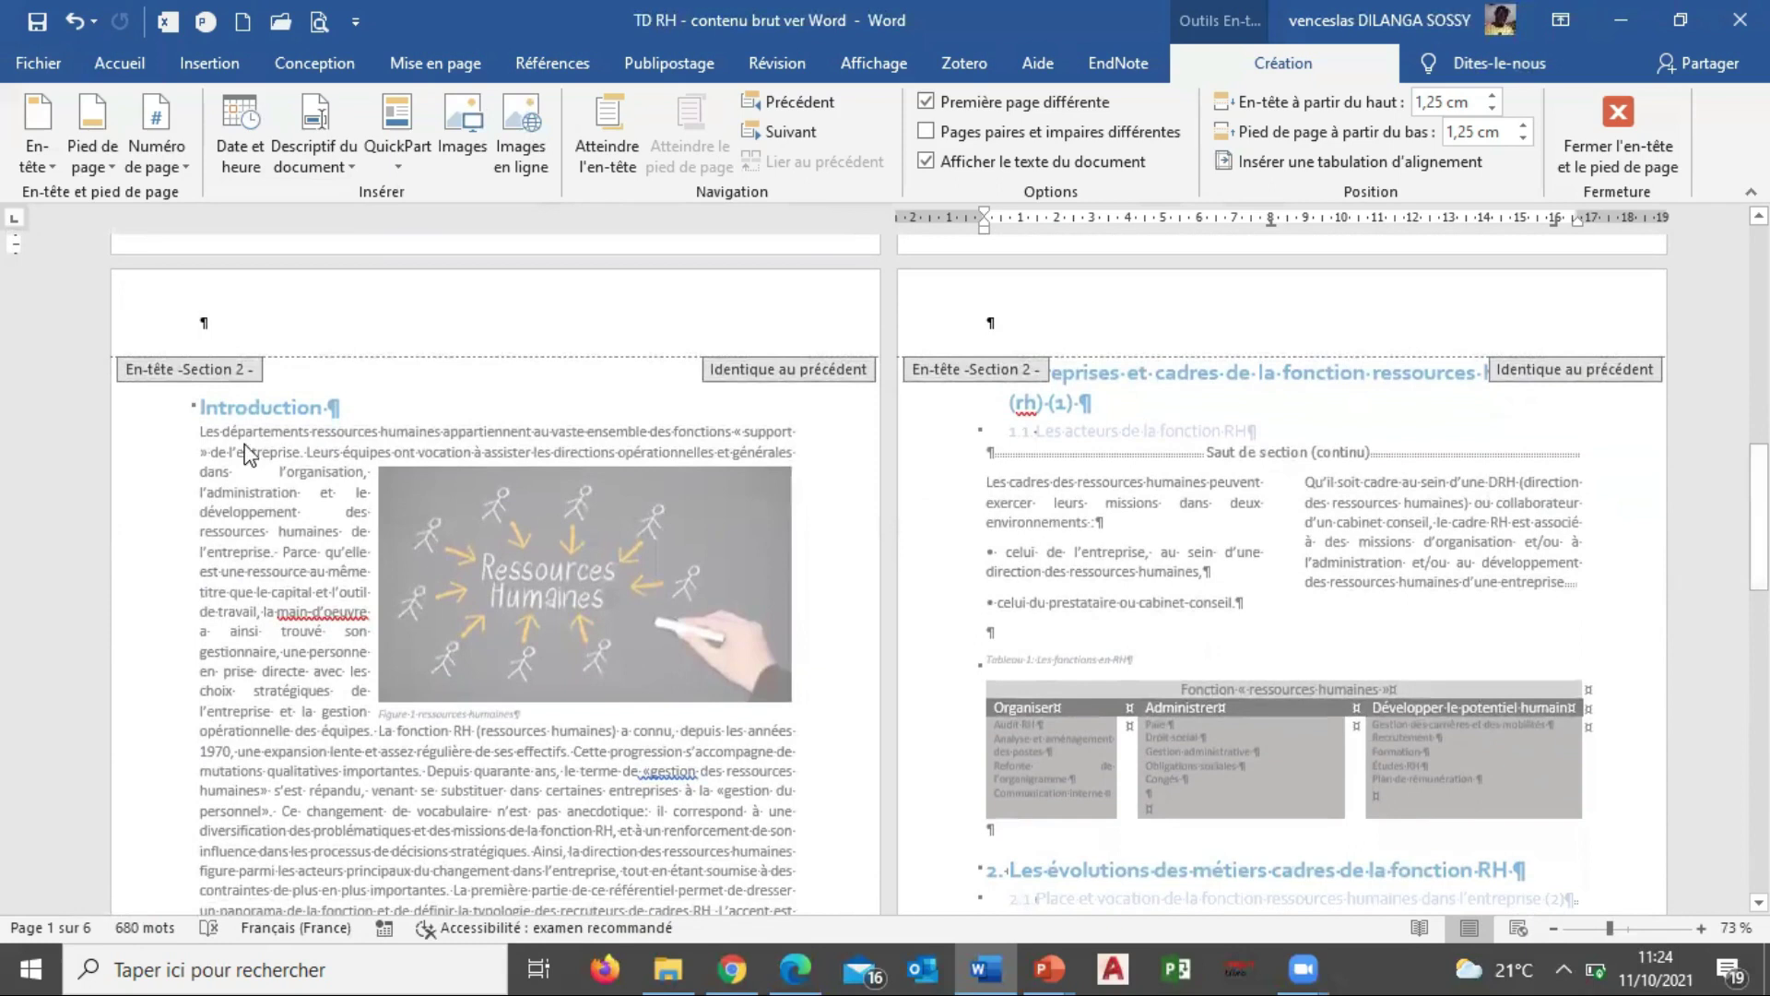
left_click_drag(1759, 530, 1759, 456)
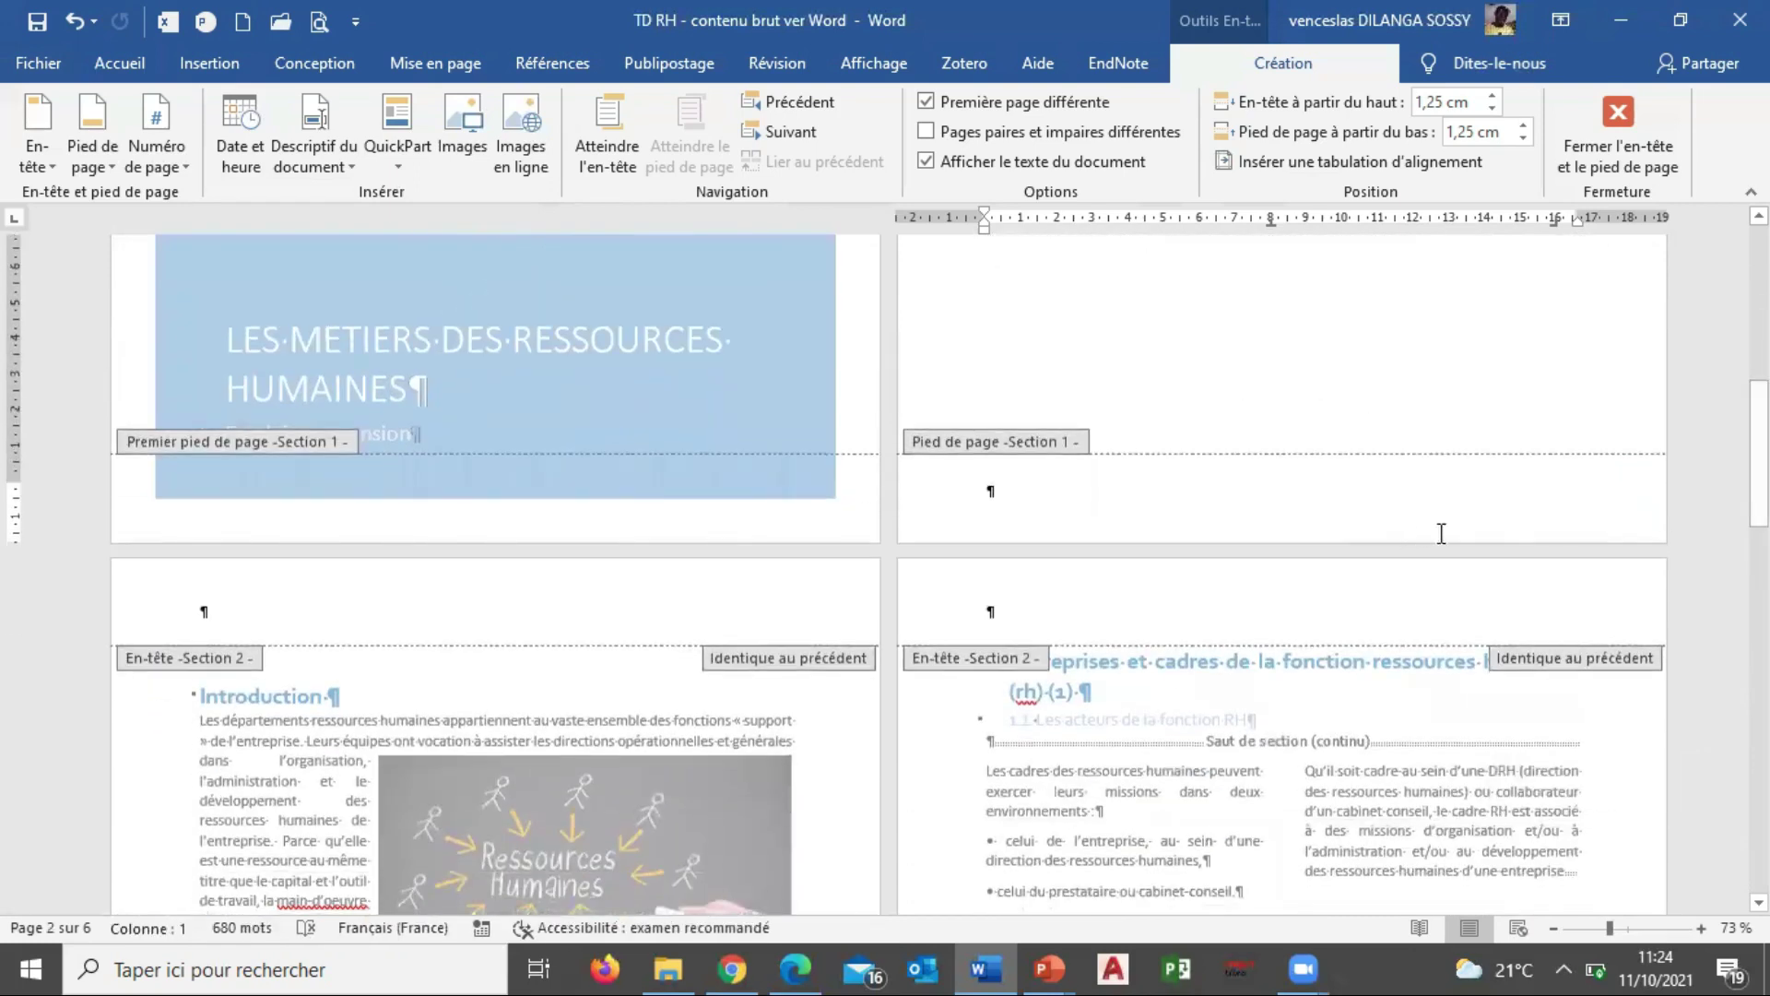
scroll(1429, 576, "up", 3)
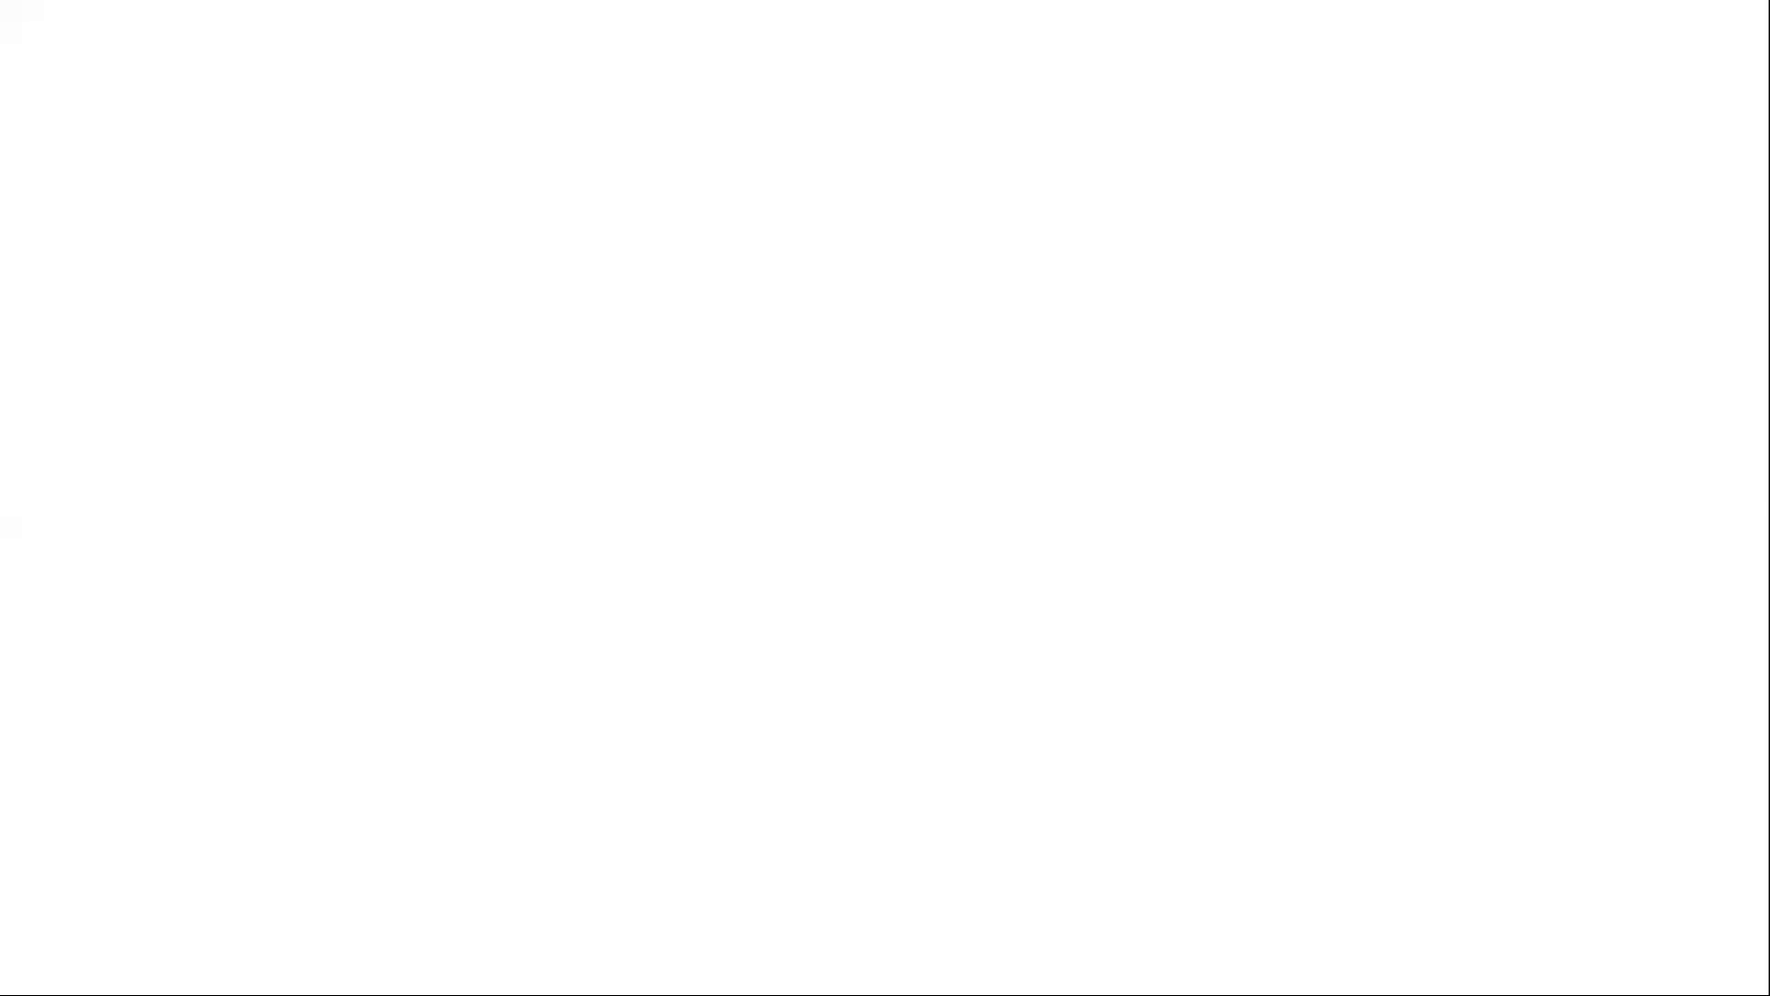